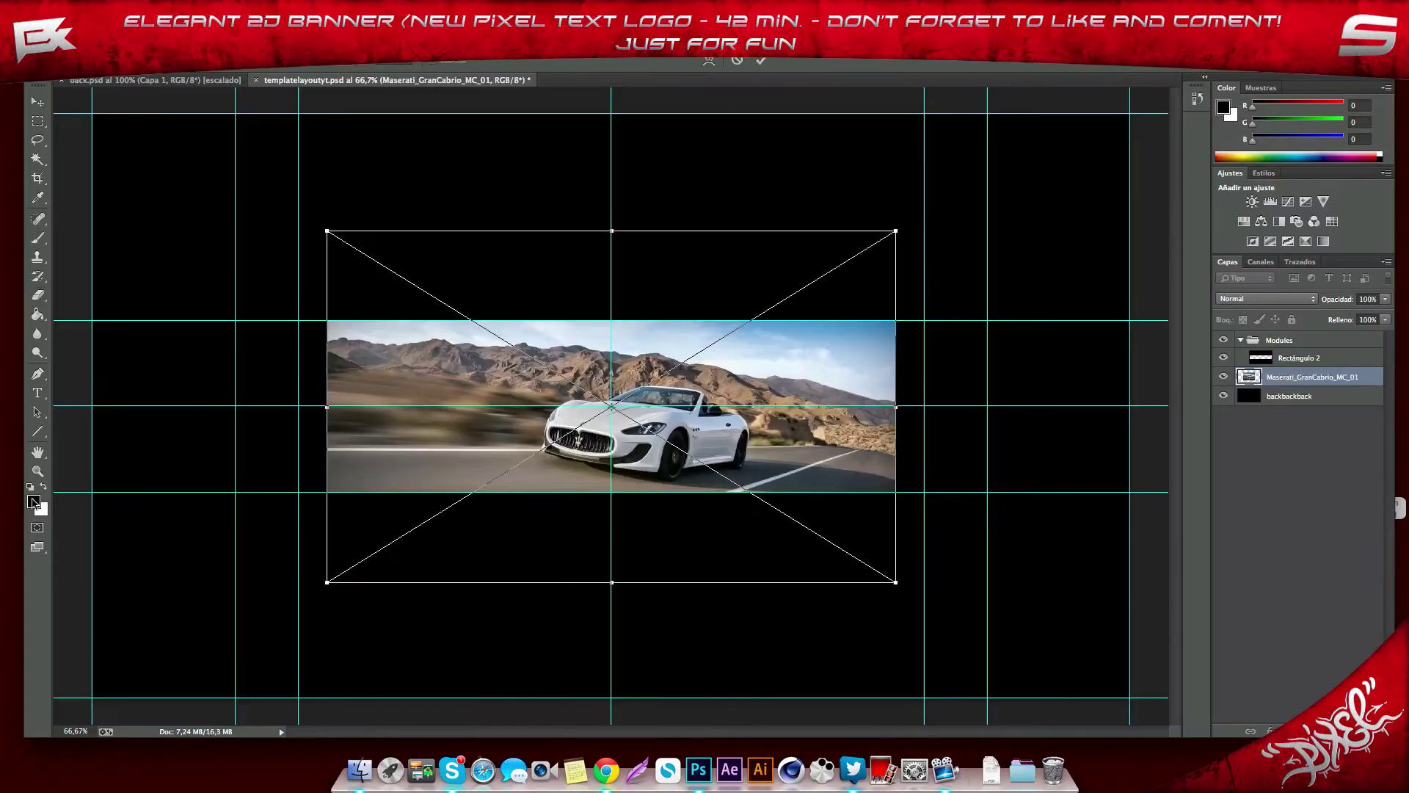
- Stretch the Maserati photo across the banner guides and lower its opacity to 21%
key(ctrl+t)
drag(326, 320, 292, 211)
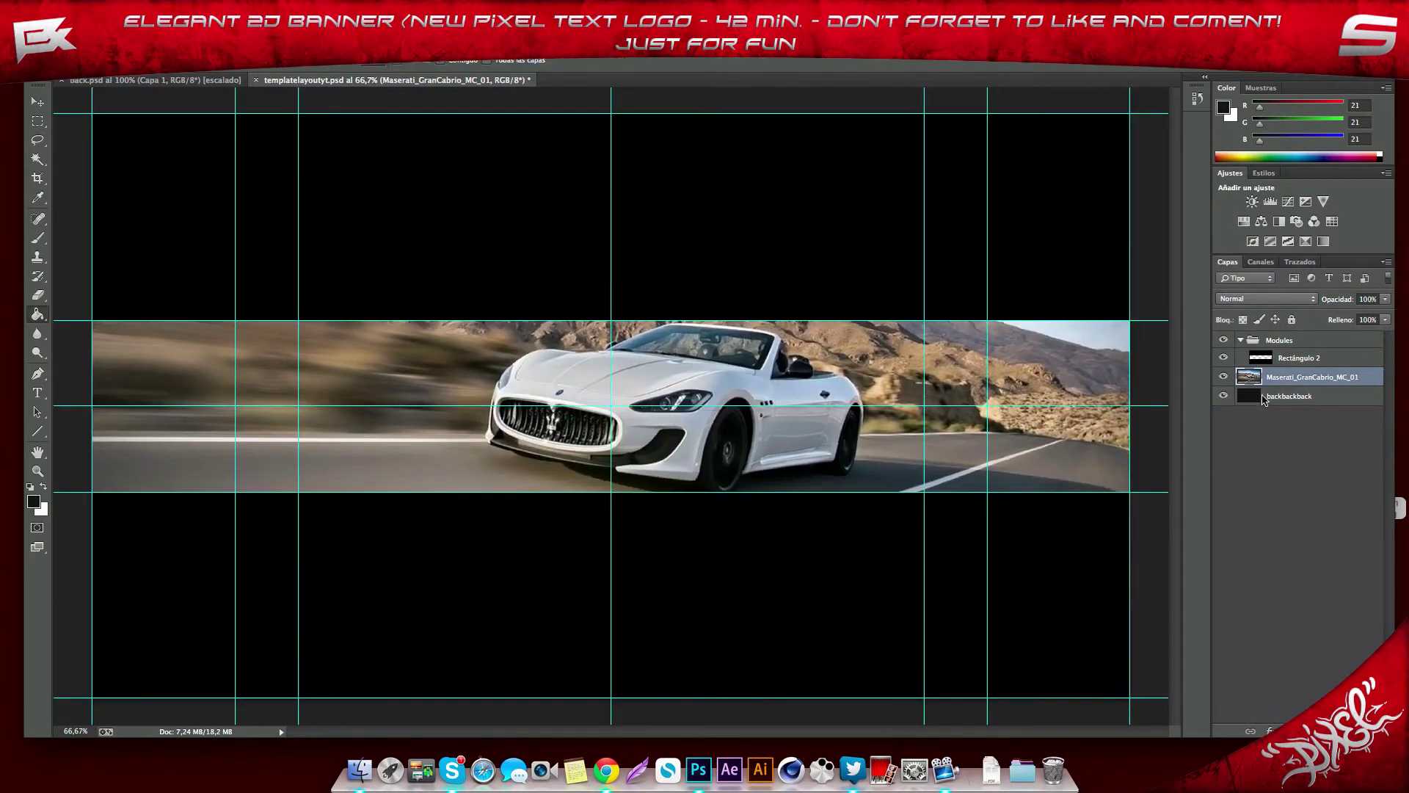
key(Return)
click(1289, 396)
- Type 'pixel' in white on the back.psd canvas and scale it up
key(g)
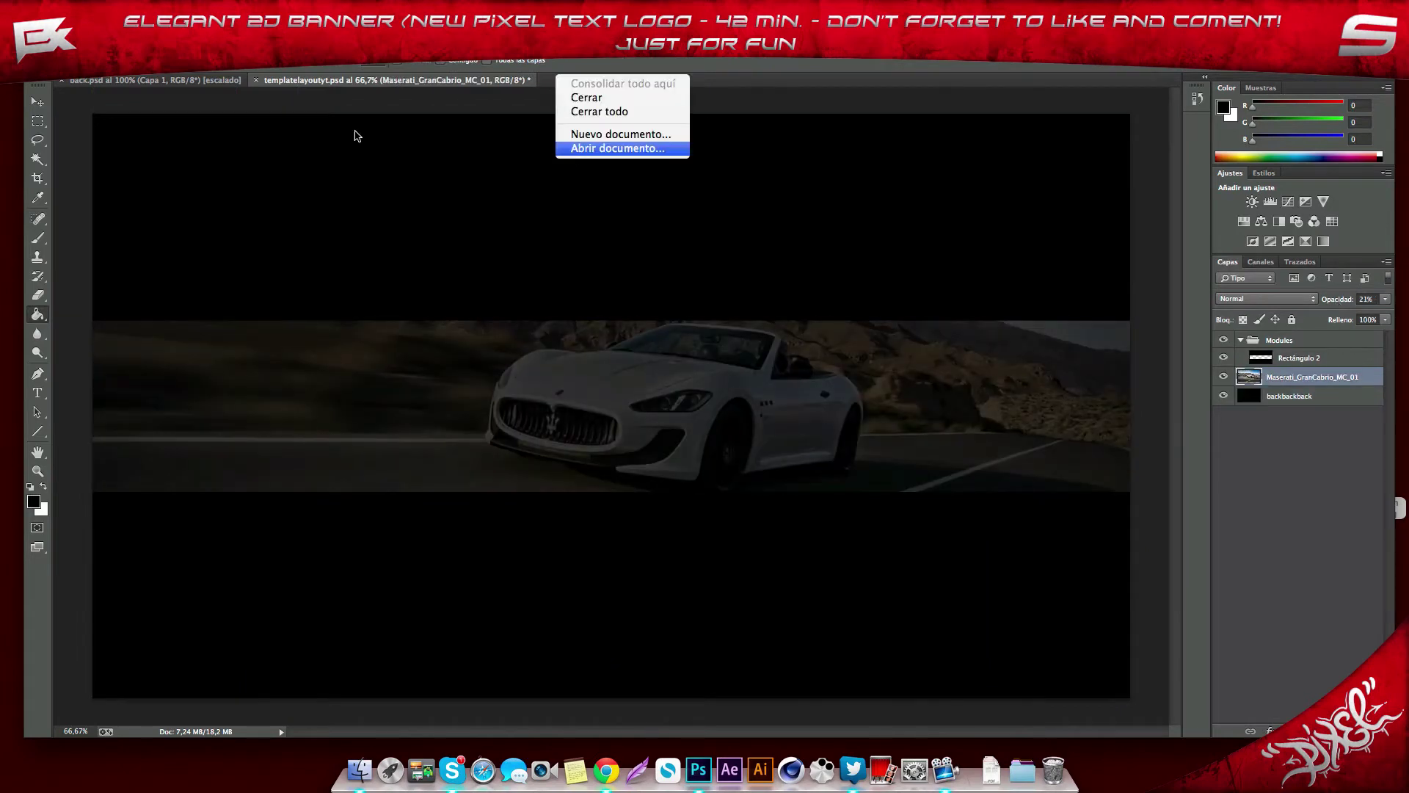
click(155, 79)
key(x)
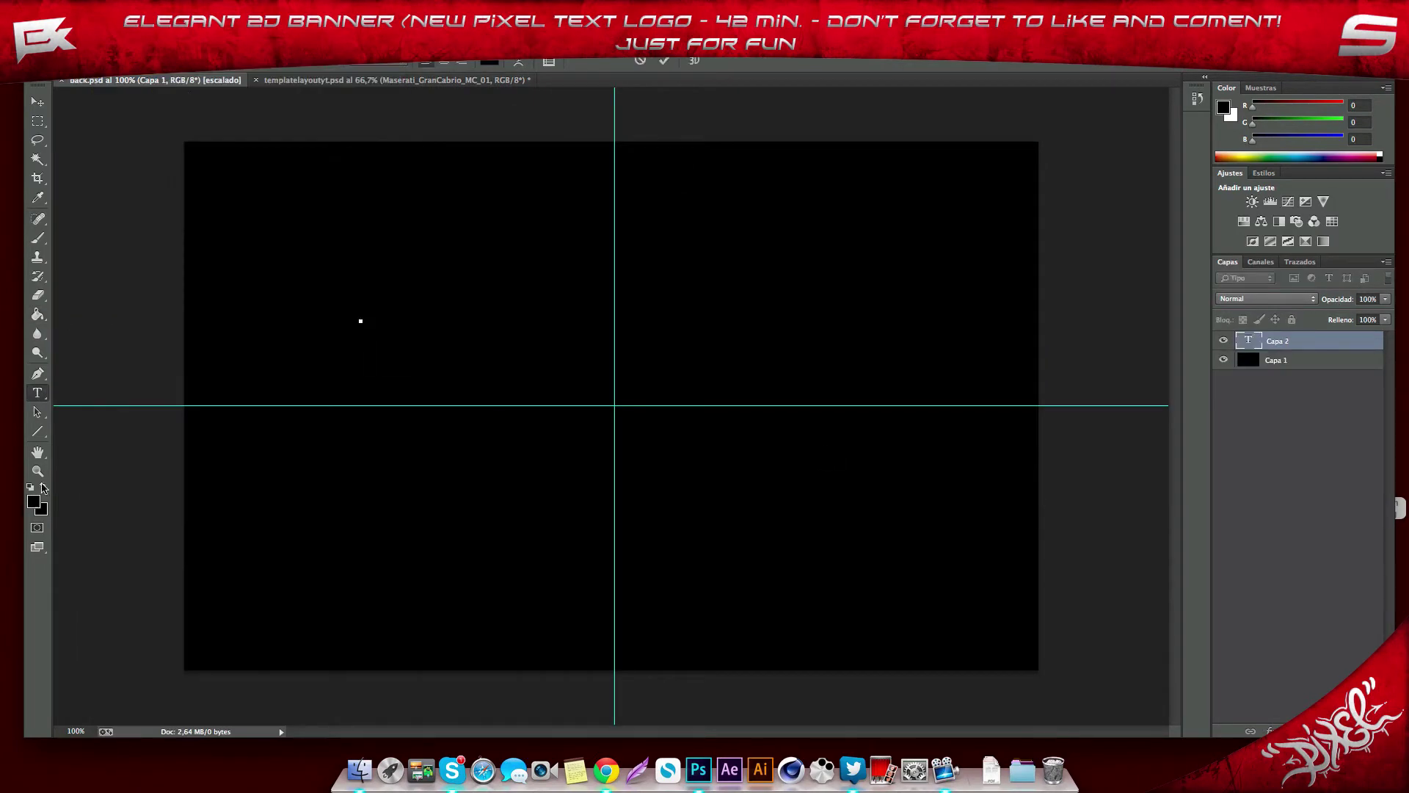
click(359, 318)
text(pixel)
key(ctrl+t)
drag(560, 337, 674, 403)
key(Return)
- Spread the PIXEL letters wide, centre the word, and rasterize the type layer
key(ctrl+a)
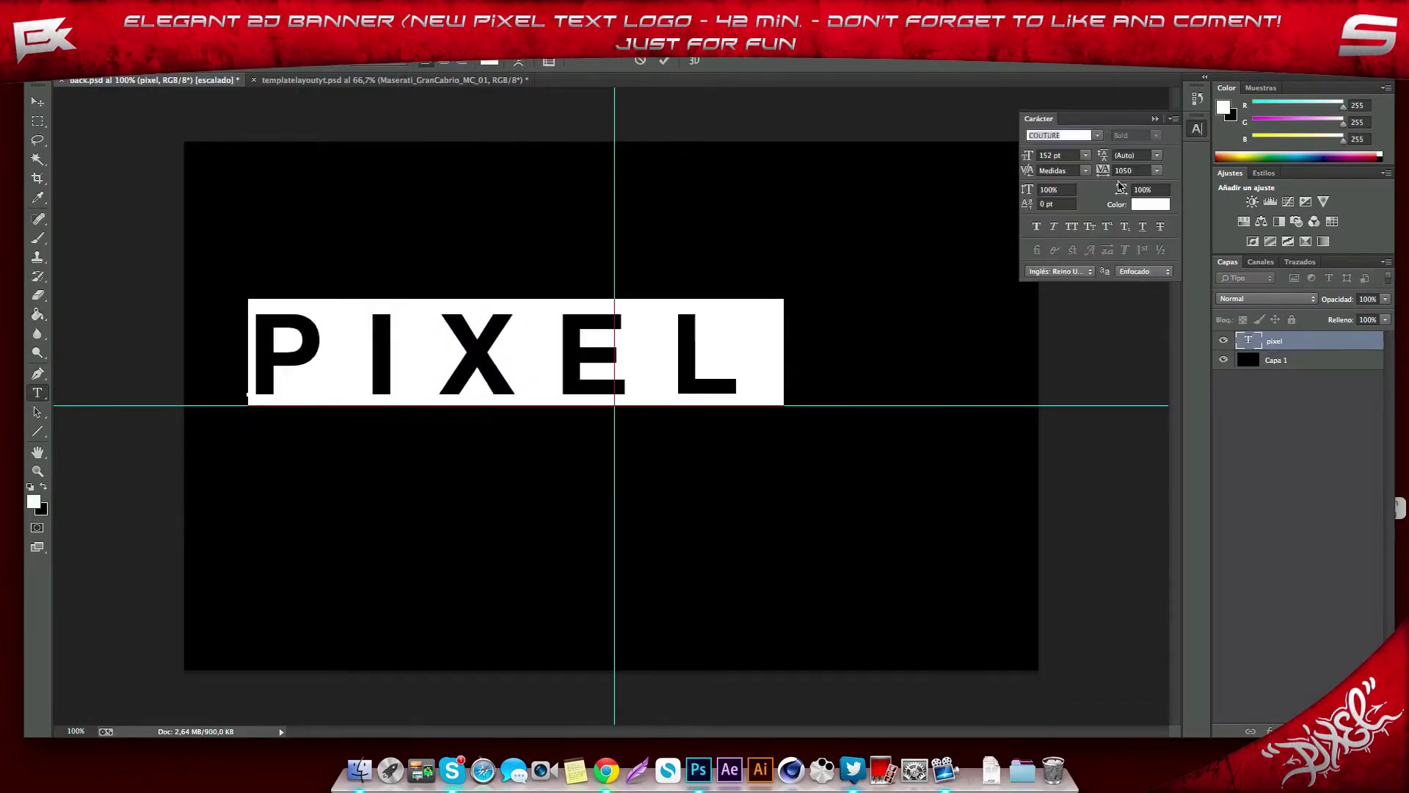
drag(1103, 171, 976, 180)
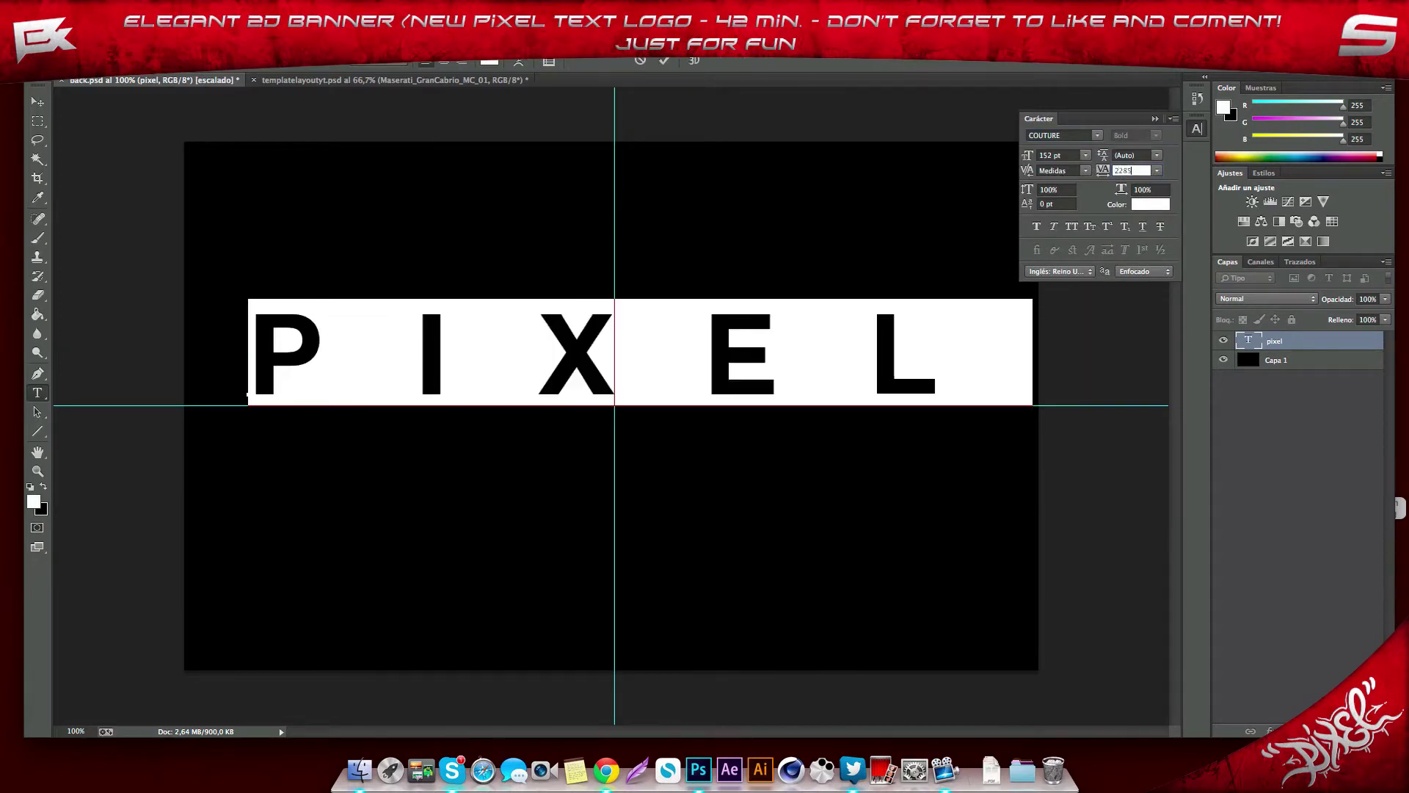
key(ctrl+Return)
key(ctrl+t)
drag(702, 382, 739, 416)
key(Return)
right_click(1247, 340)
click(1232, 347)
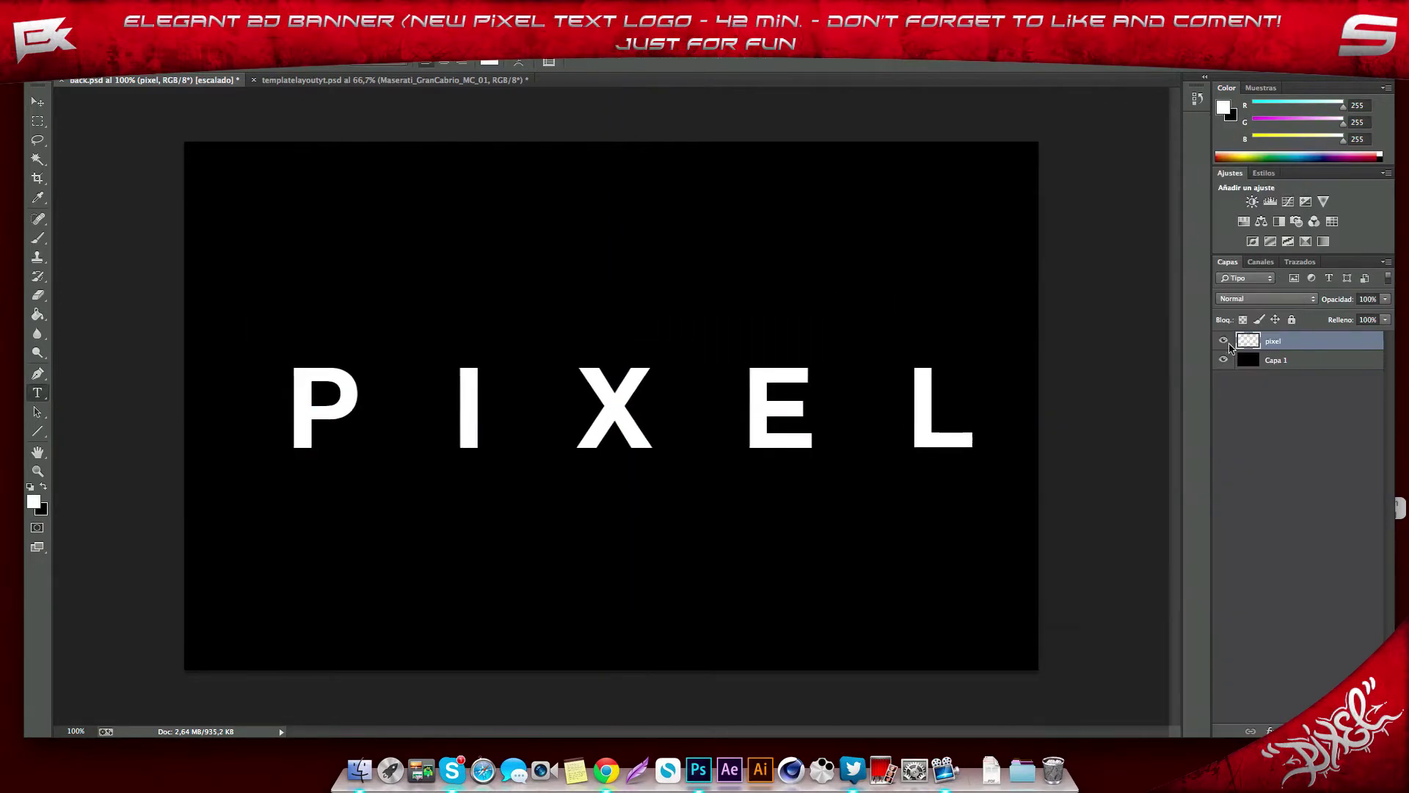
- Show rulers and guides, then copy the letter P onto its own layer
key(ctrl+shift+alt+n)
key(ctrl+d)
key(ctrl+r)
key(ctrl+semicolon)
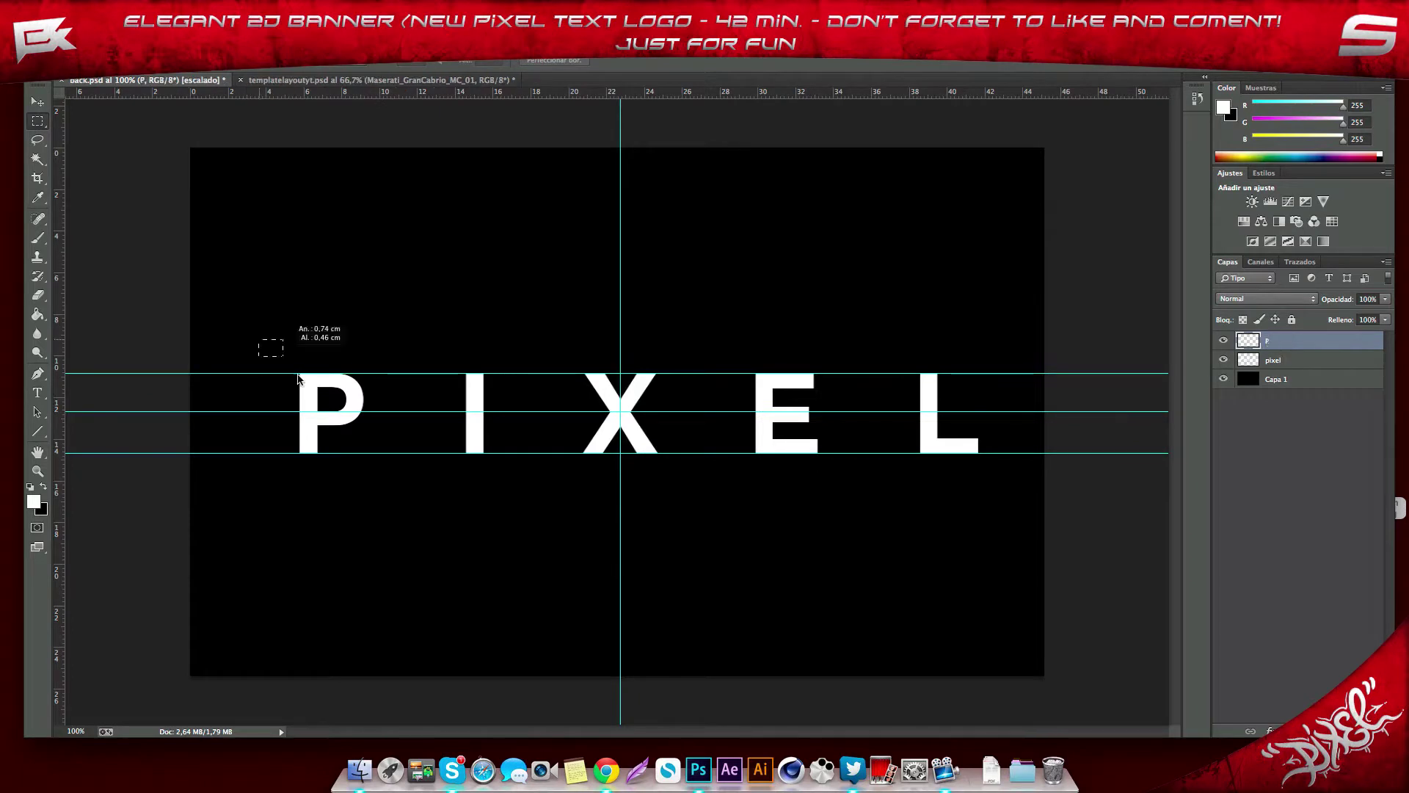
click(1272, 359)
drag(253, 333, 409, 494)
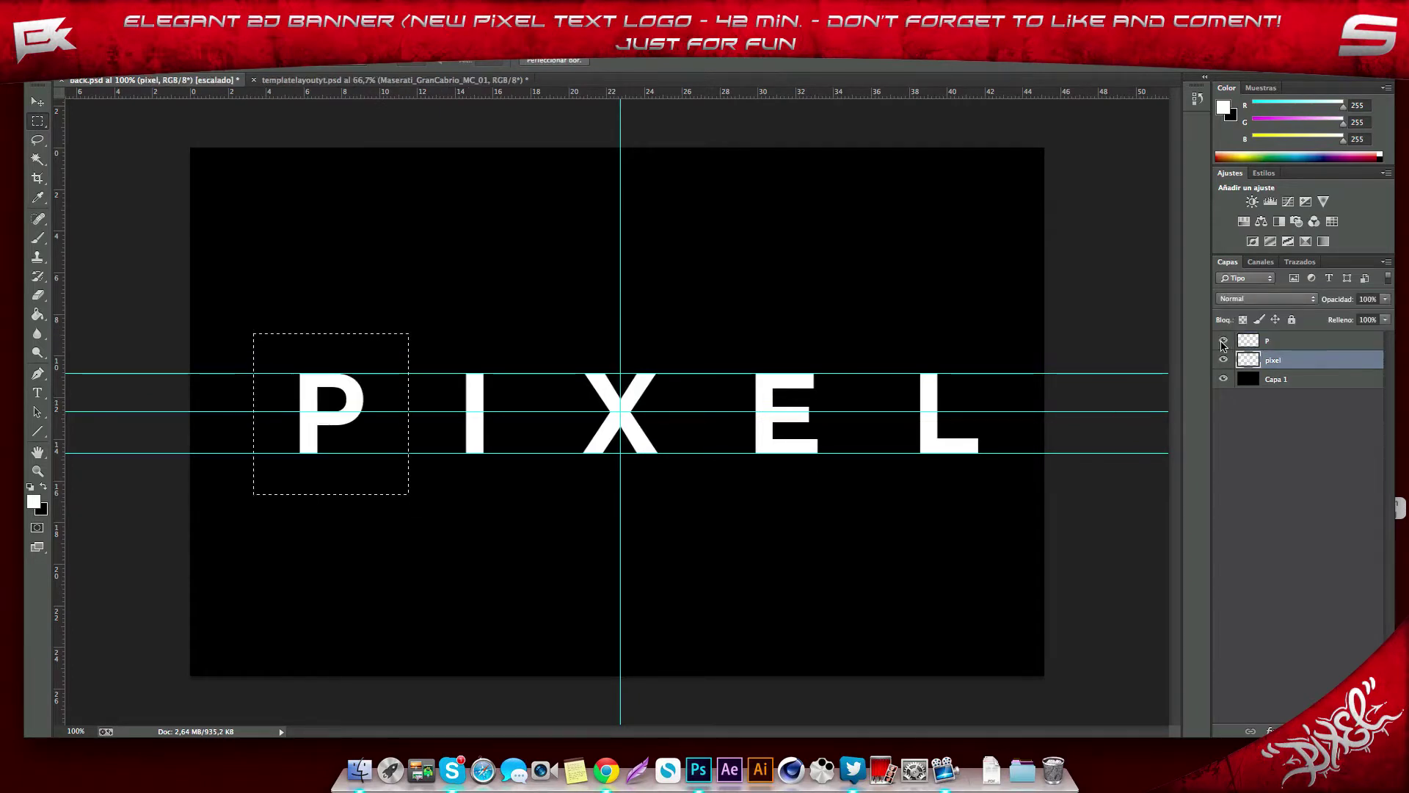
key(ctrl+c)
click(1269, 340)
key(ctrl+v)
click(1224, 360)
click(1223, 359)
- Copy the letter X to a layer named X and rotate it 90 degrees
key(m)
drag(246, 330, 418, 503)
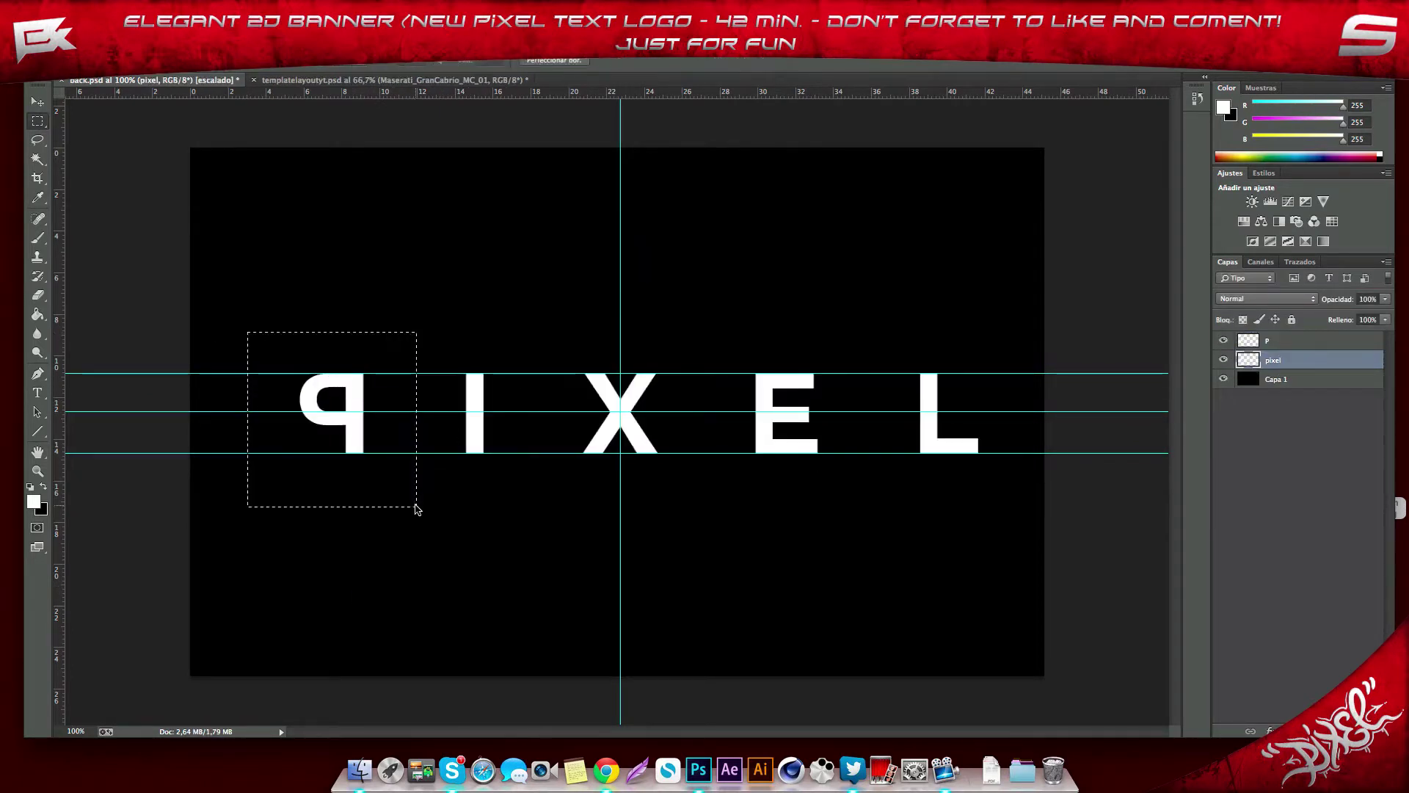
click(1272, 379)
drag(439, 337, 505, 523)
text(i)
drag(549, 333, 675, 489)
key(ctrl+j)
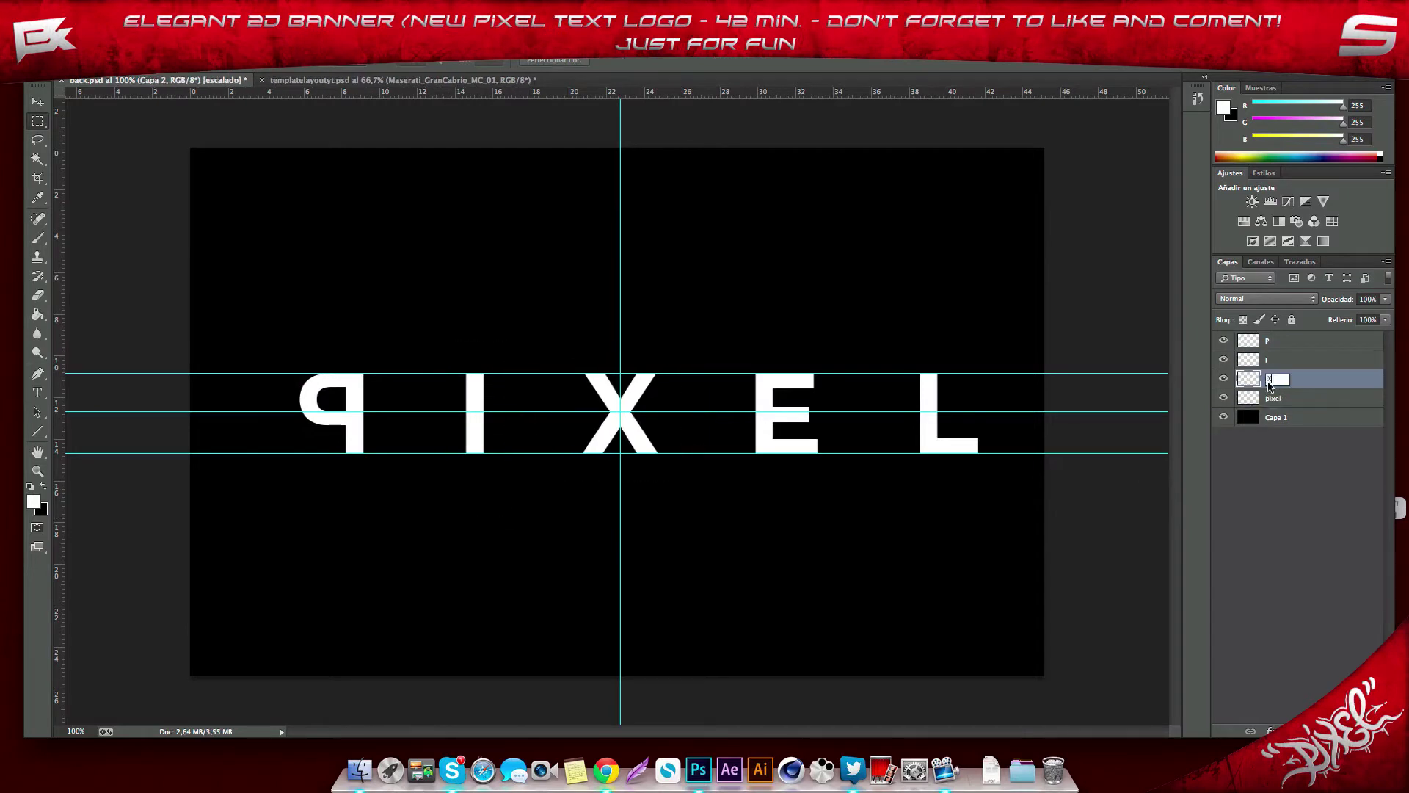
double_click(1269, 378)
text(X)
key(Return)
drag(618, 332, 673, 415)
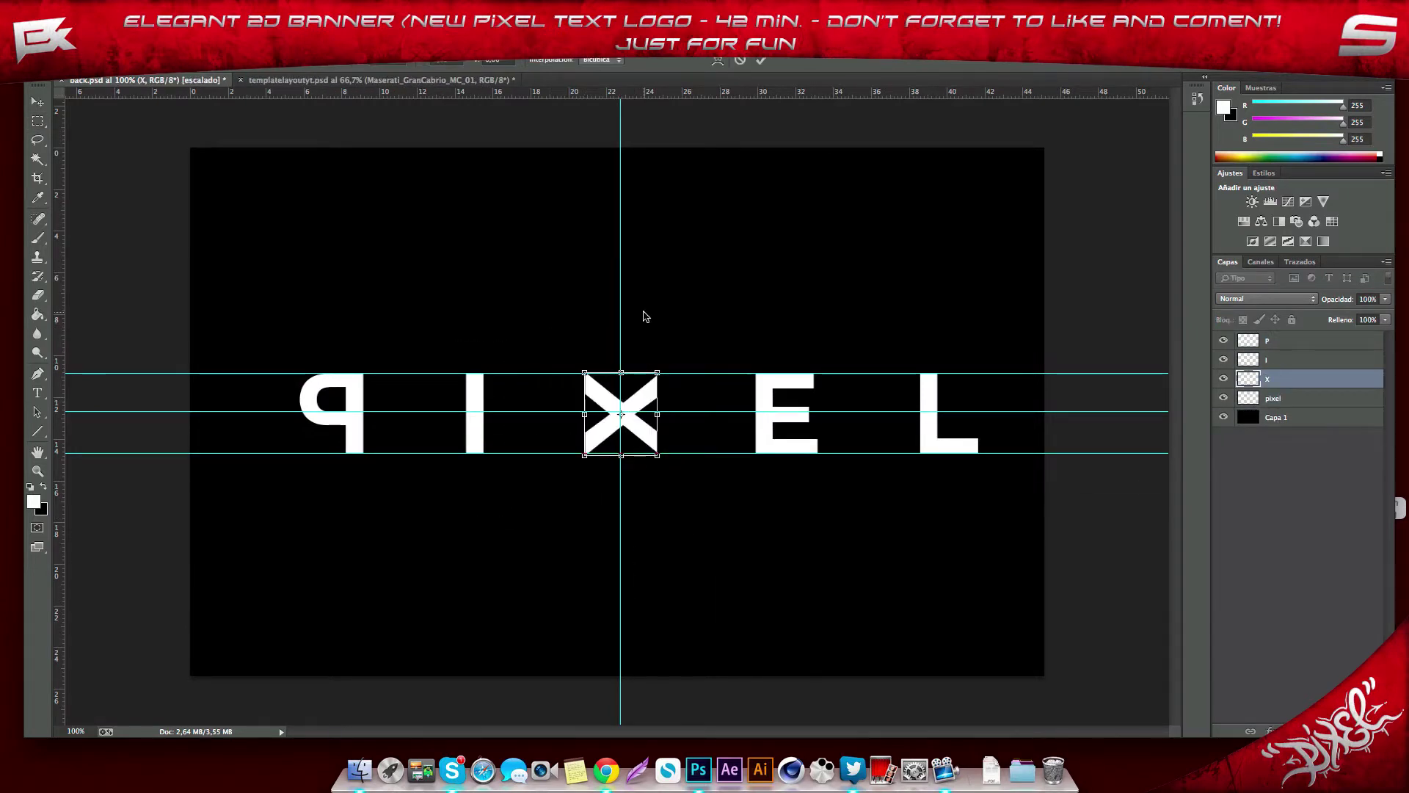
key(Return)
key(ctrl+h)
- Make letter layers named E and L, rotating the L 90 degrees left
key(ctrl+j)
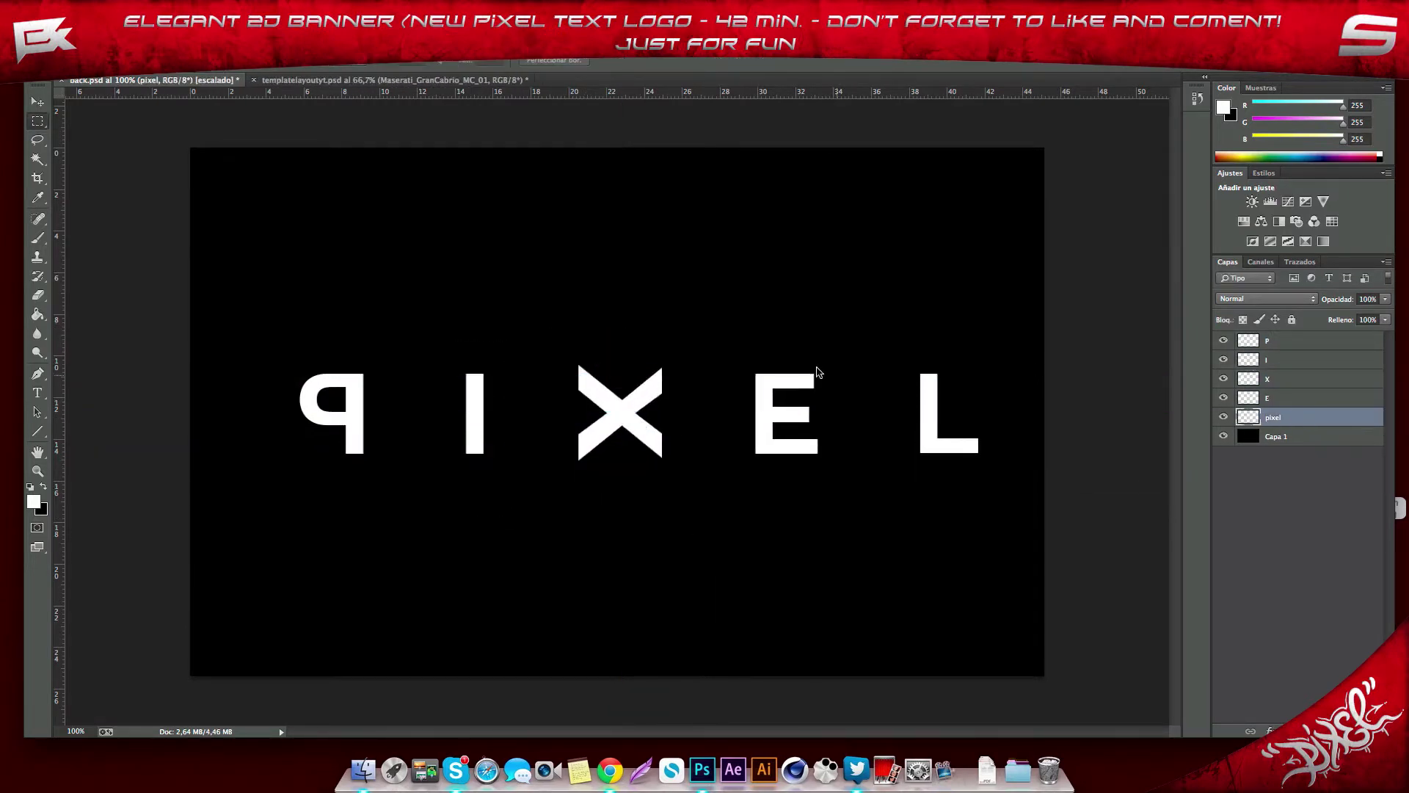
double_click(1270, 398)
text(E)
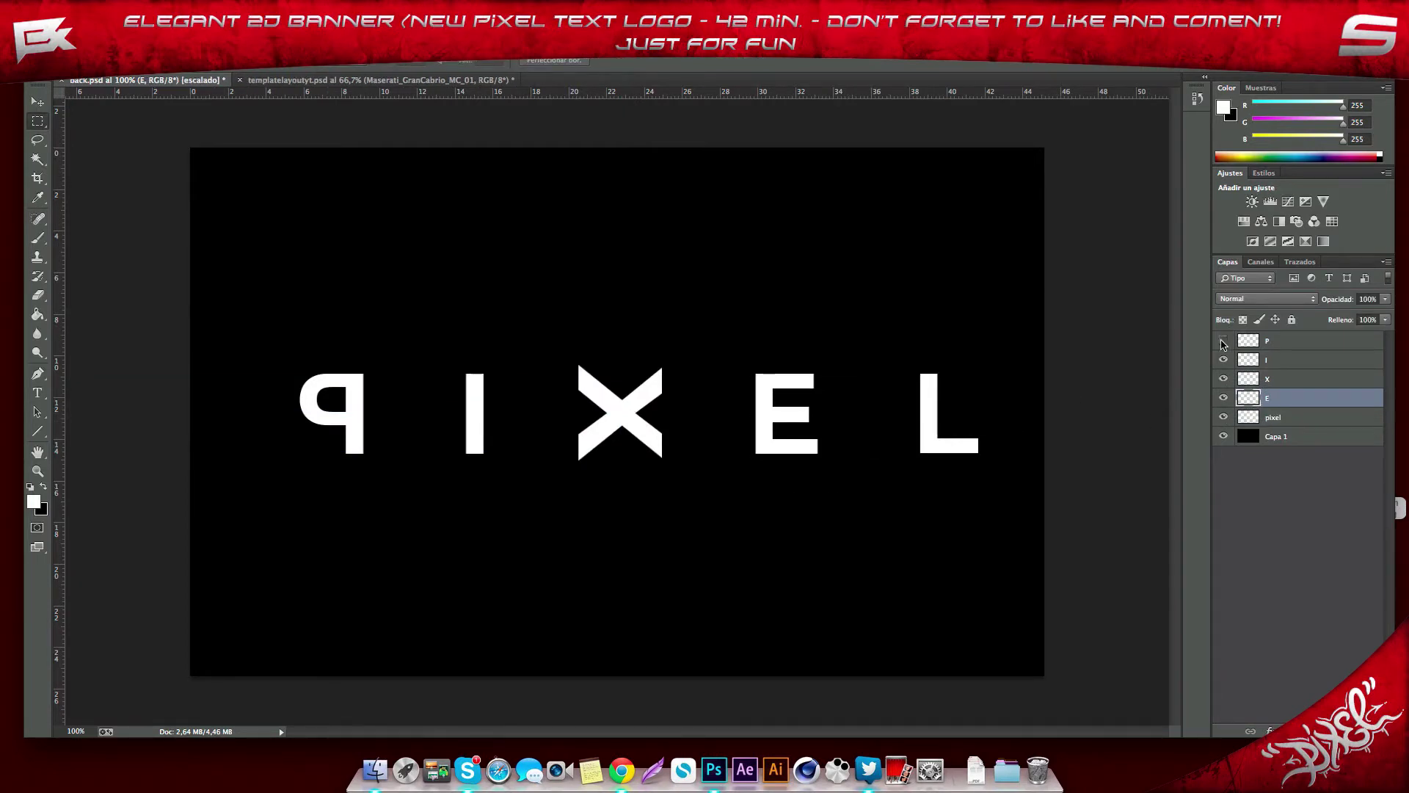
double_click(1273, 417)
text(L)
key(ctrl+t)
right_click(965, 421)
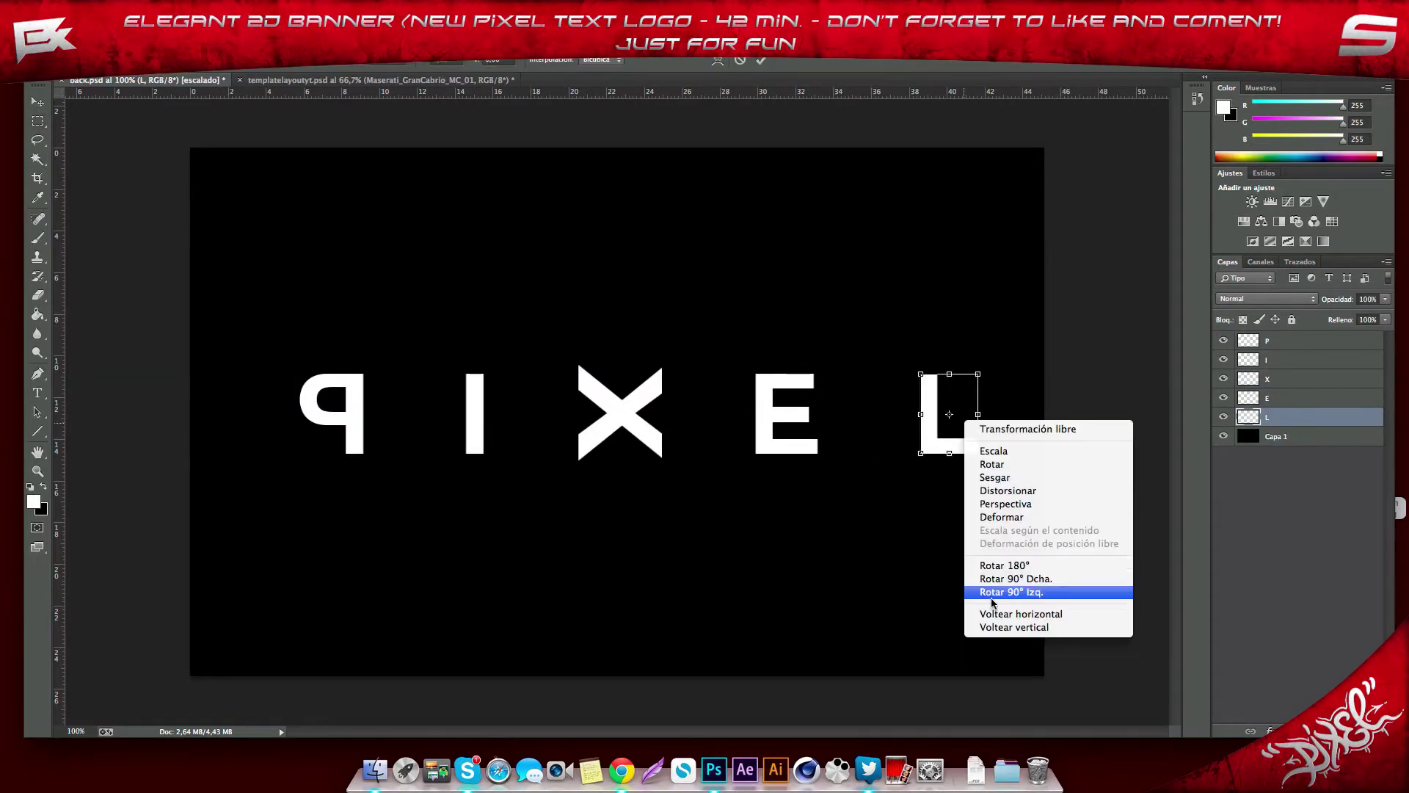
click(992, 592)
key(Return)
- Zoom in and cut a horizontal band out of the letter I
key(ctrl+plus)
key(m)
key(ctrl+h)
drag(480, 439, 554, 459)
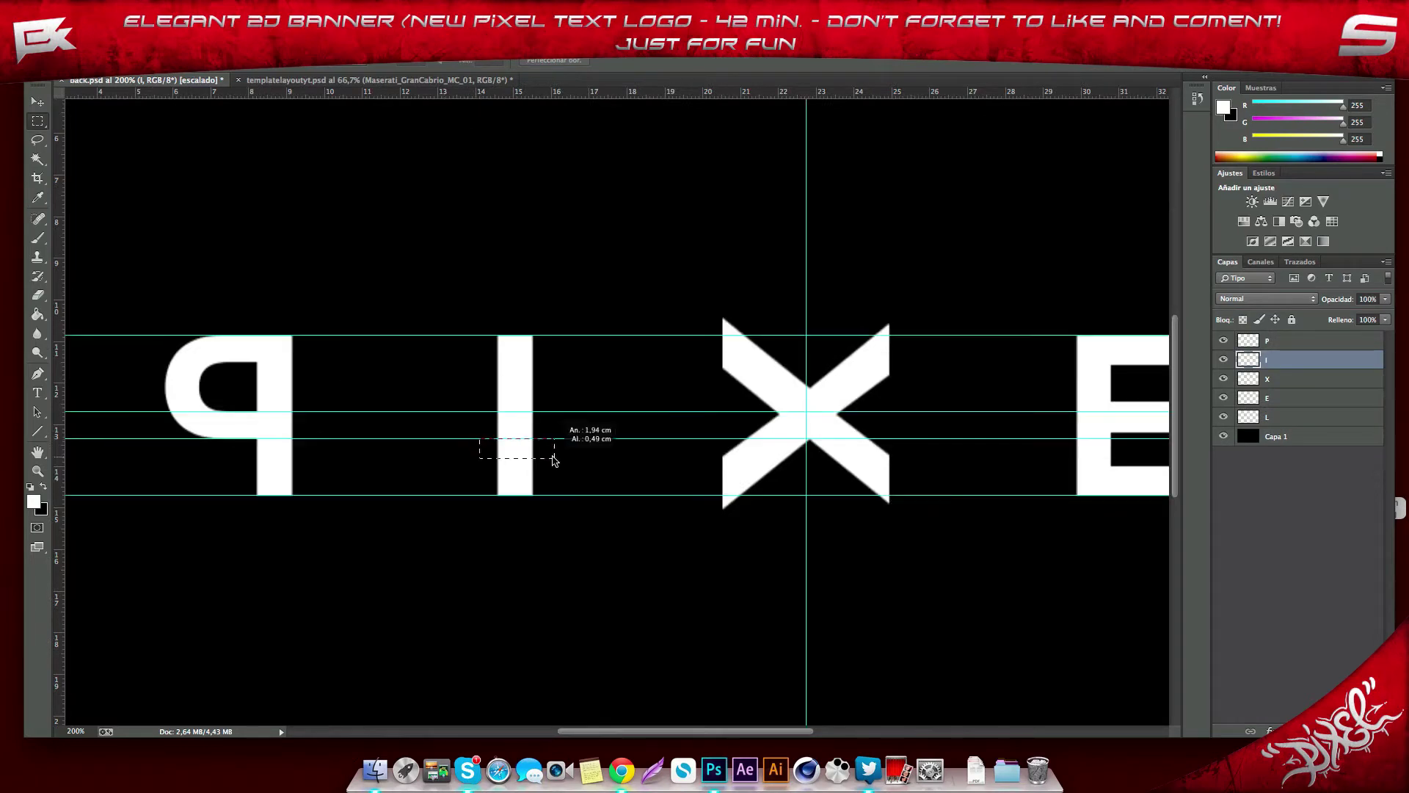
key(Delete)
key(ctrl+d)
- Group the letter layers as 'texto pixel' and save as PixeL Text Logo.psd
key(ctrl+g)
double_click(1281, 340)
text(texto pixel)
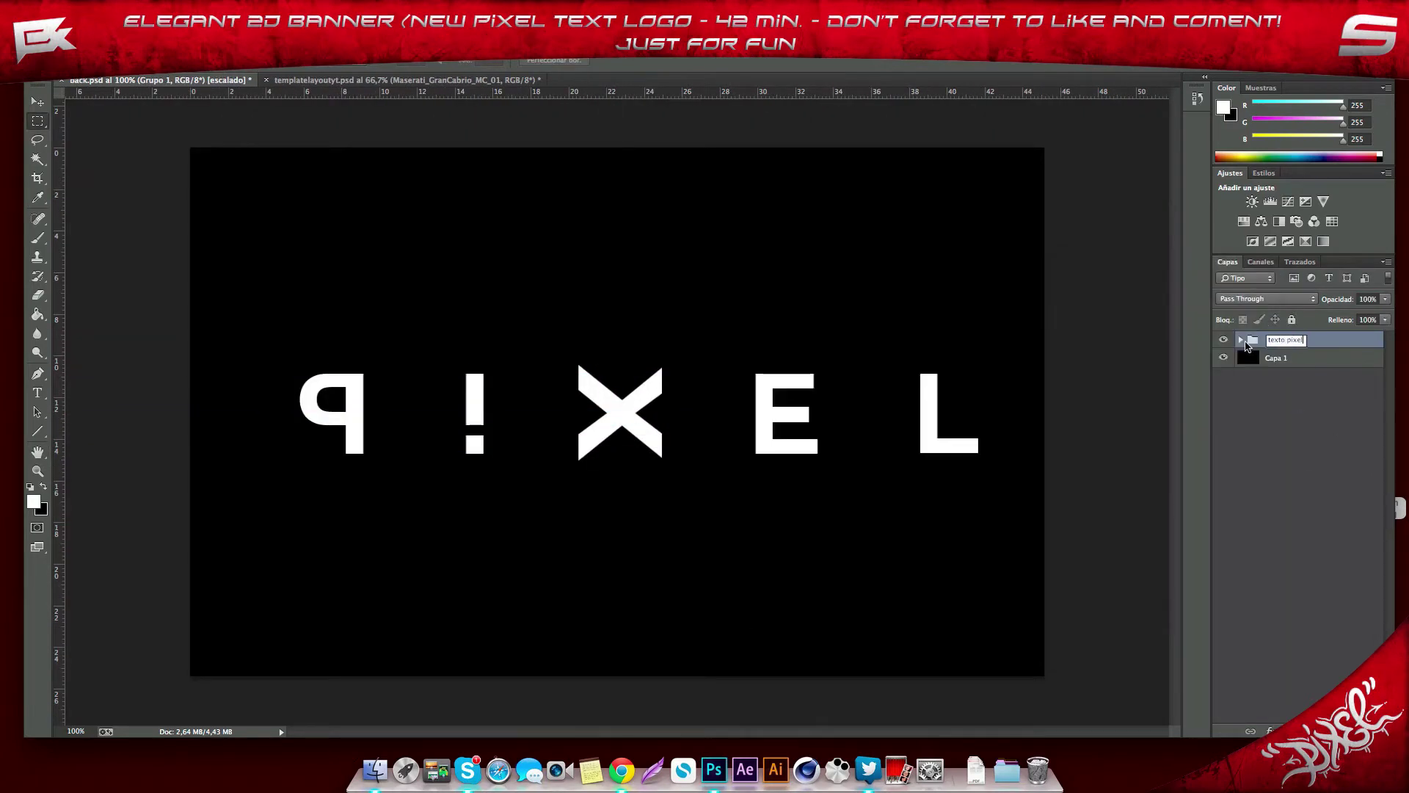
click(1240, 340)
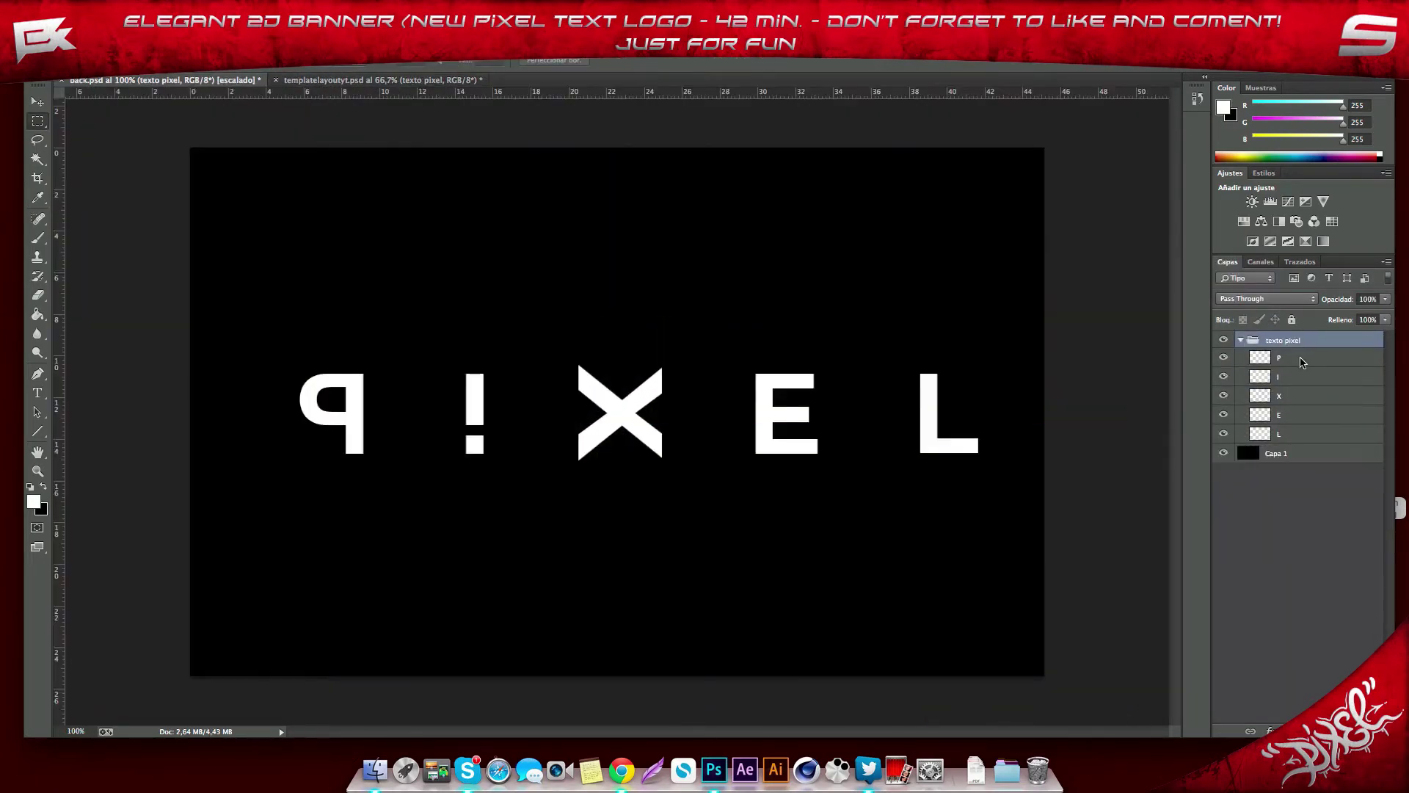
key(ctrl+shift+s)
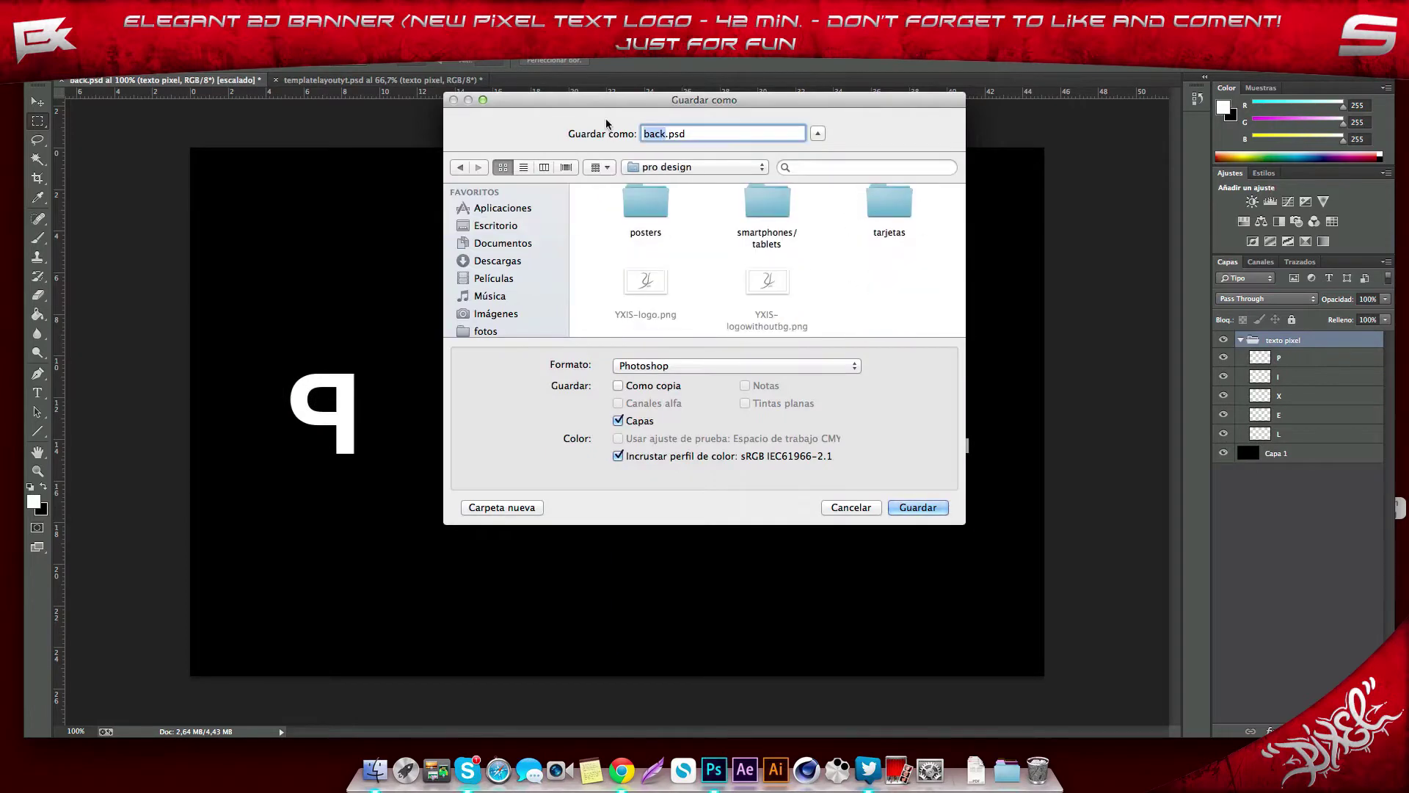
key(Return)
key(Delete)
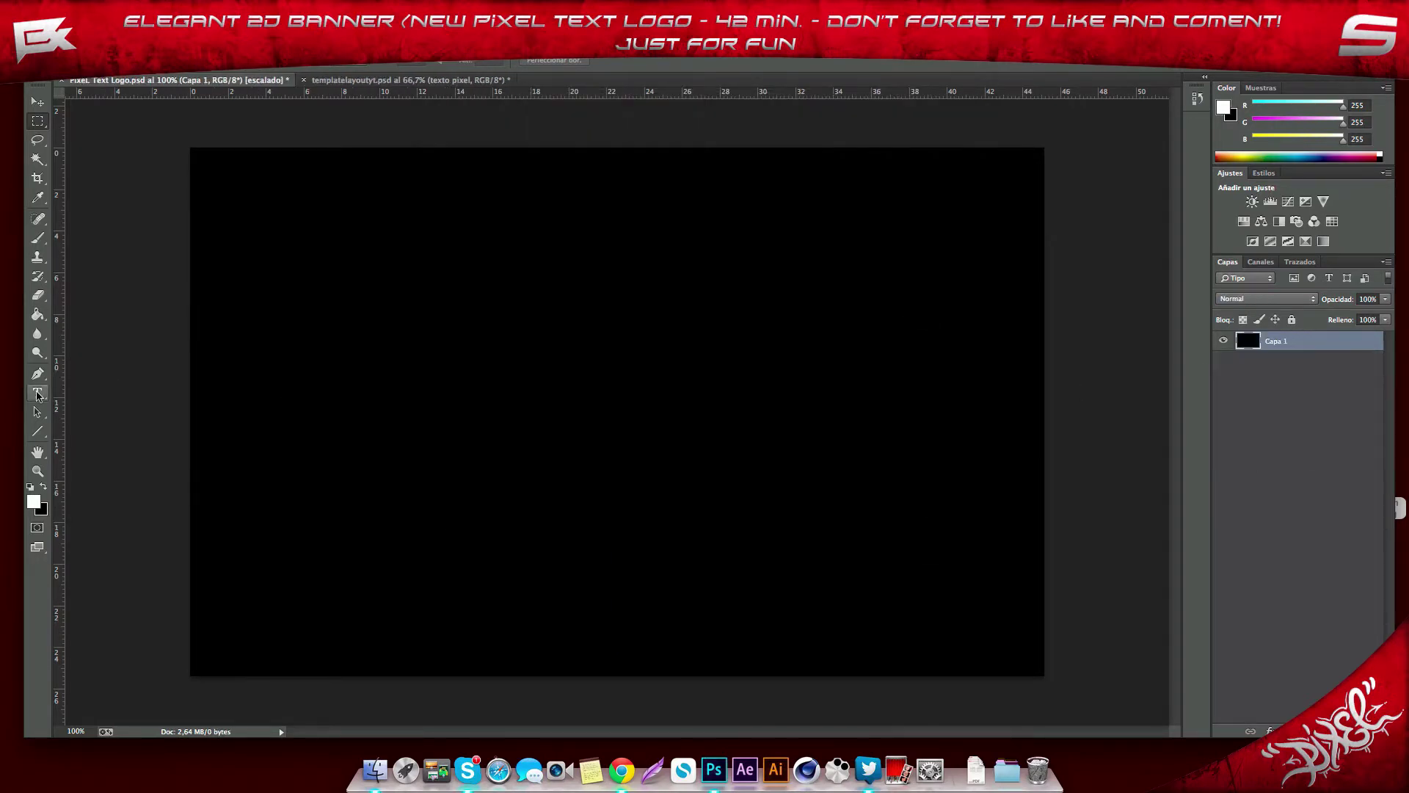
- Duplicate the diagonal line and flip the copy to form an X
key(ctrl+j)
key(ctrl+t)
right_click(685, 411)
click(704, 613)
key(Return)
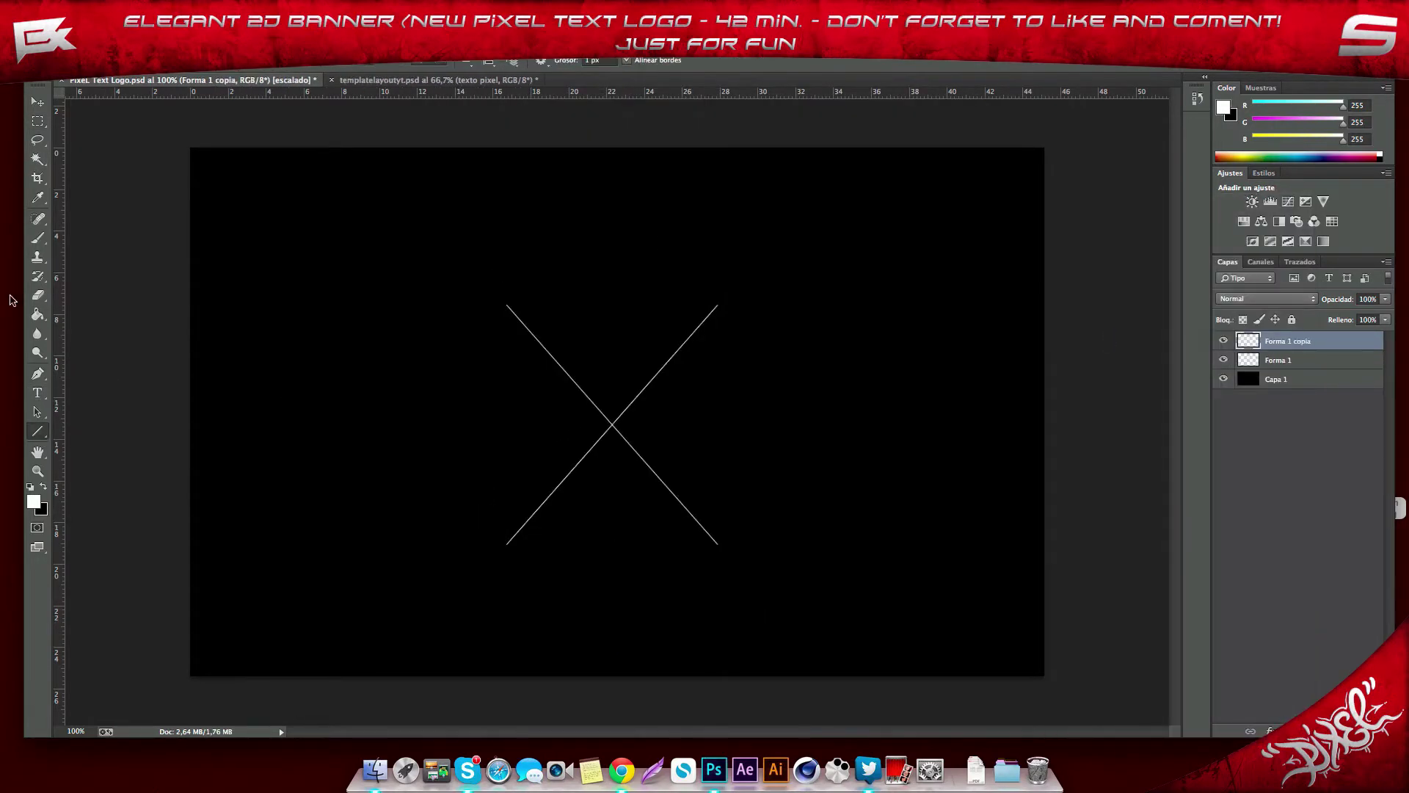
- Add 'IM' text and shrink it to sit beside the X
text(IM)
key(ctrl+a)
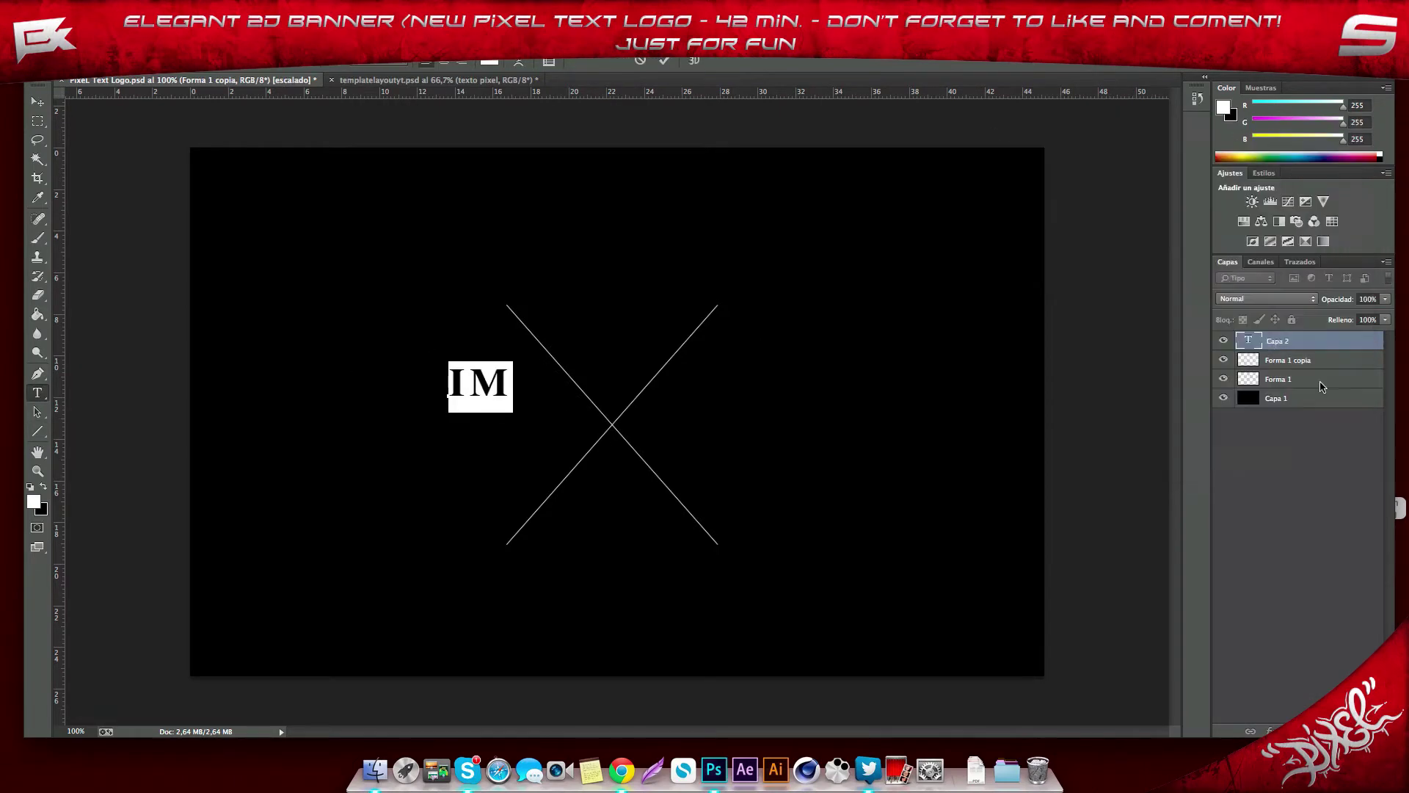
key(ctrl+Return)
key(ctrl+t)
mouse_move(514, 359)
mouse_down()
mouse_move(606, 334)
mouse_move(425, 396)
mouse_move(614, 328)
mouse_move(678, 376)
mouse_up()
key(Return)
- Duplicate the text as SINCE and 2013, placing them left and right of the X
key(ctrl+j)
key(t)
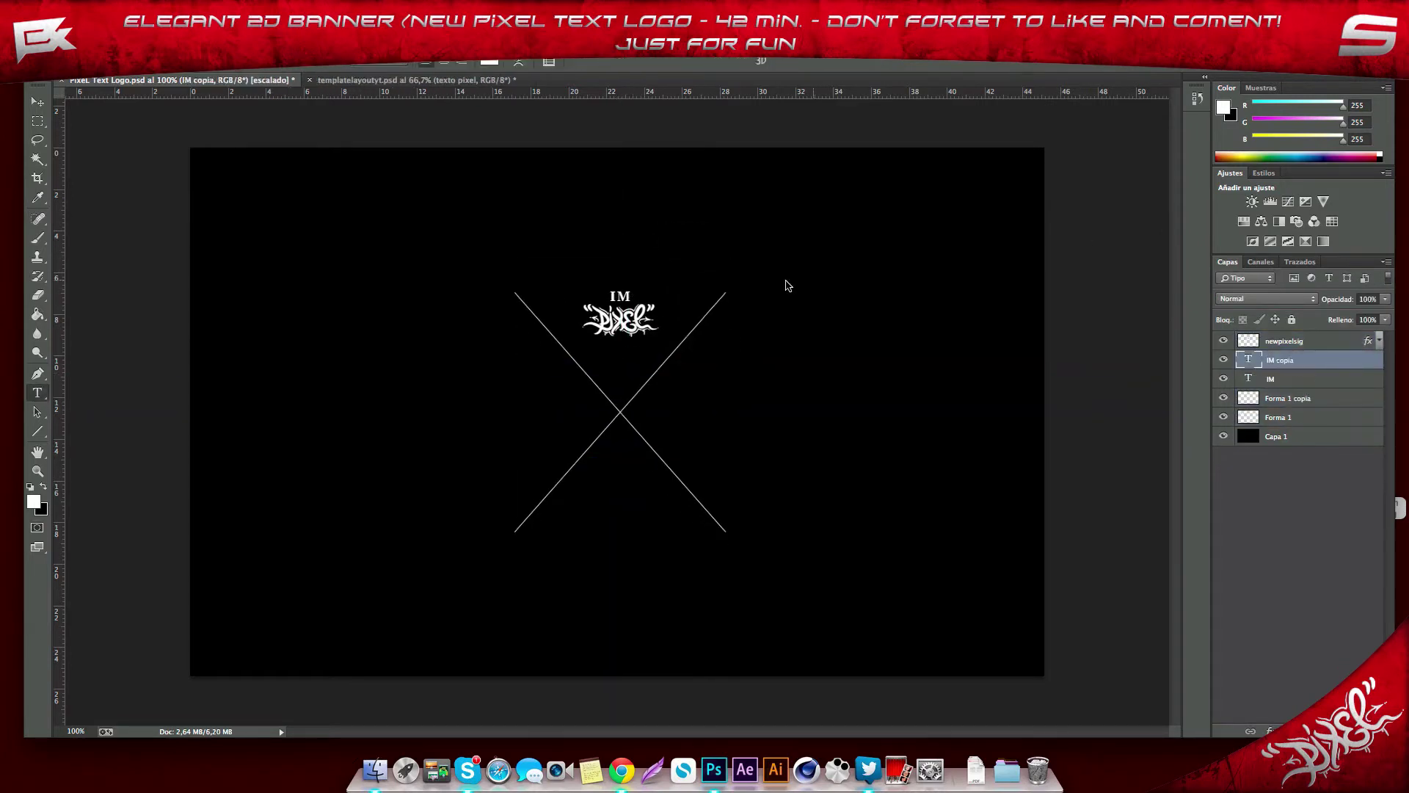
key(ctrl+j)
drag(624, 344, 536, 418)
text(SINCE)
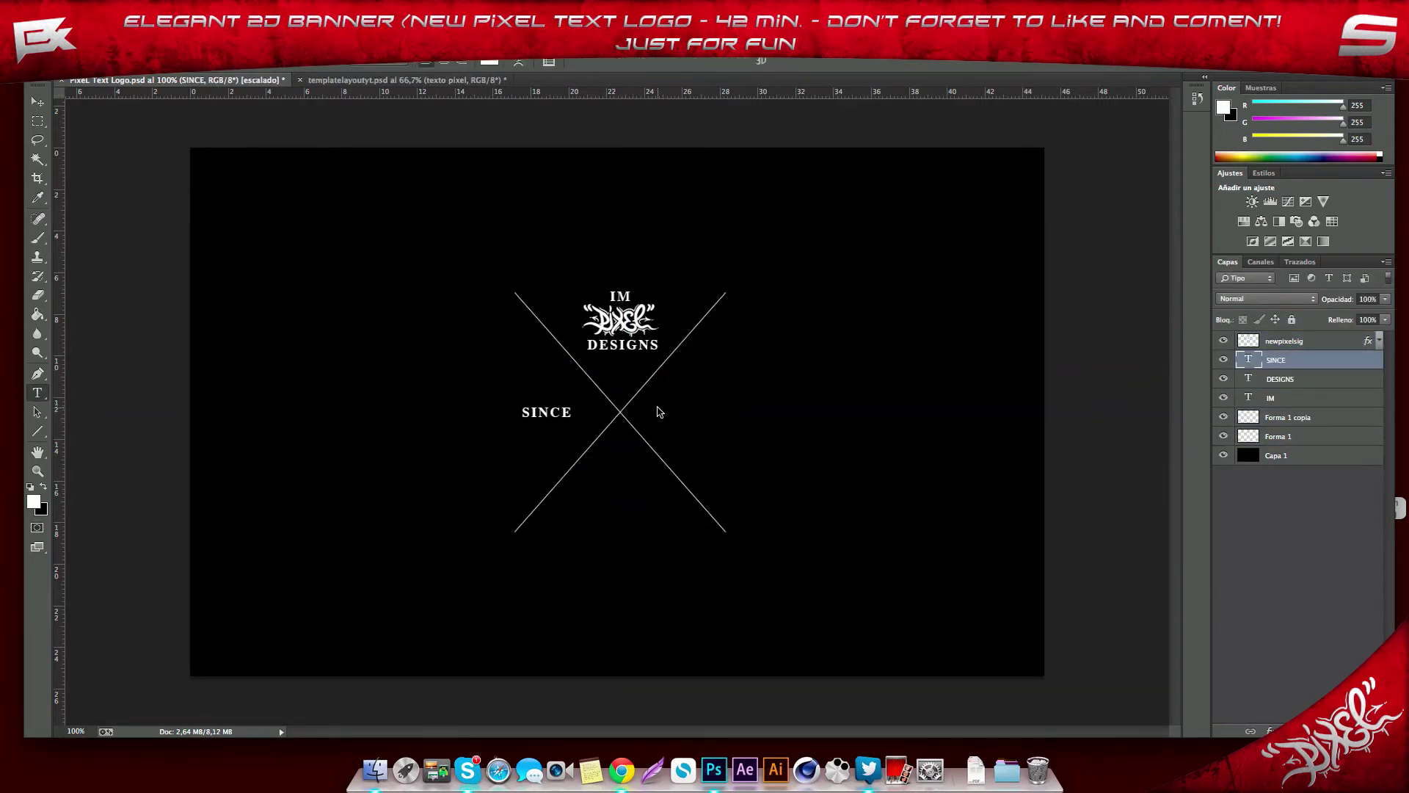
key(ctrl+j)
click(616, 532)
mouse_move(675, 411)
mouse_down()
mouse_move(693, 412)
mouse_move(634, 498)
mouse_move(691, 504)
mouse_up()
key(Escape)
key(ctrl+j)
text(GRAPHIC DESIGNER)
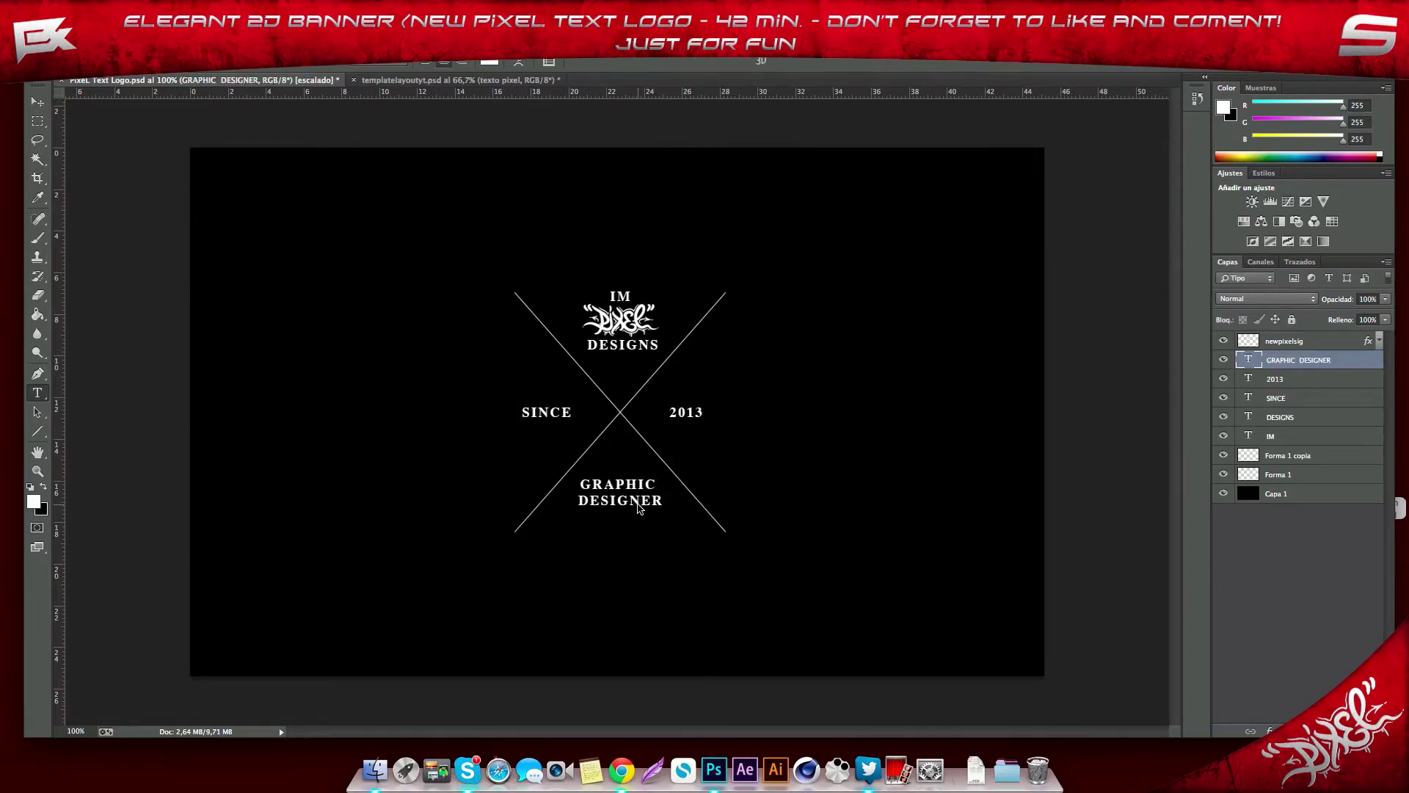
- Merge the logo, IM and DESIGNS layers into SIGNATURE, shrink it, and group the insignia
click(1292, 416)
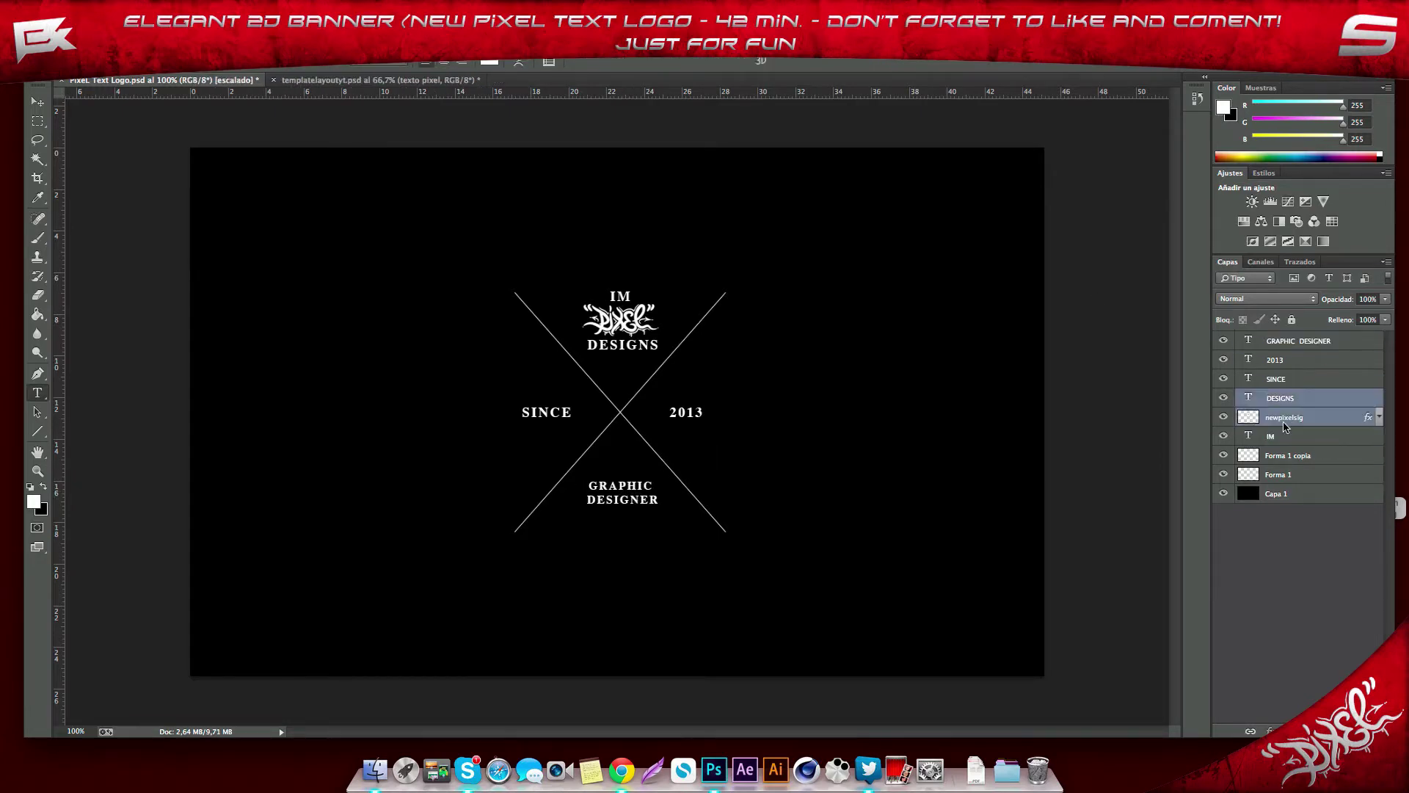
right_click(1313, 417)
click(1174, 440)
double_click(1277, 398)
key(Return)
key(ctrl+t)
drag(659, 336, 650, 333)
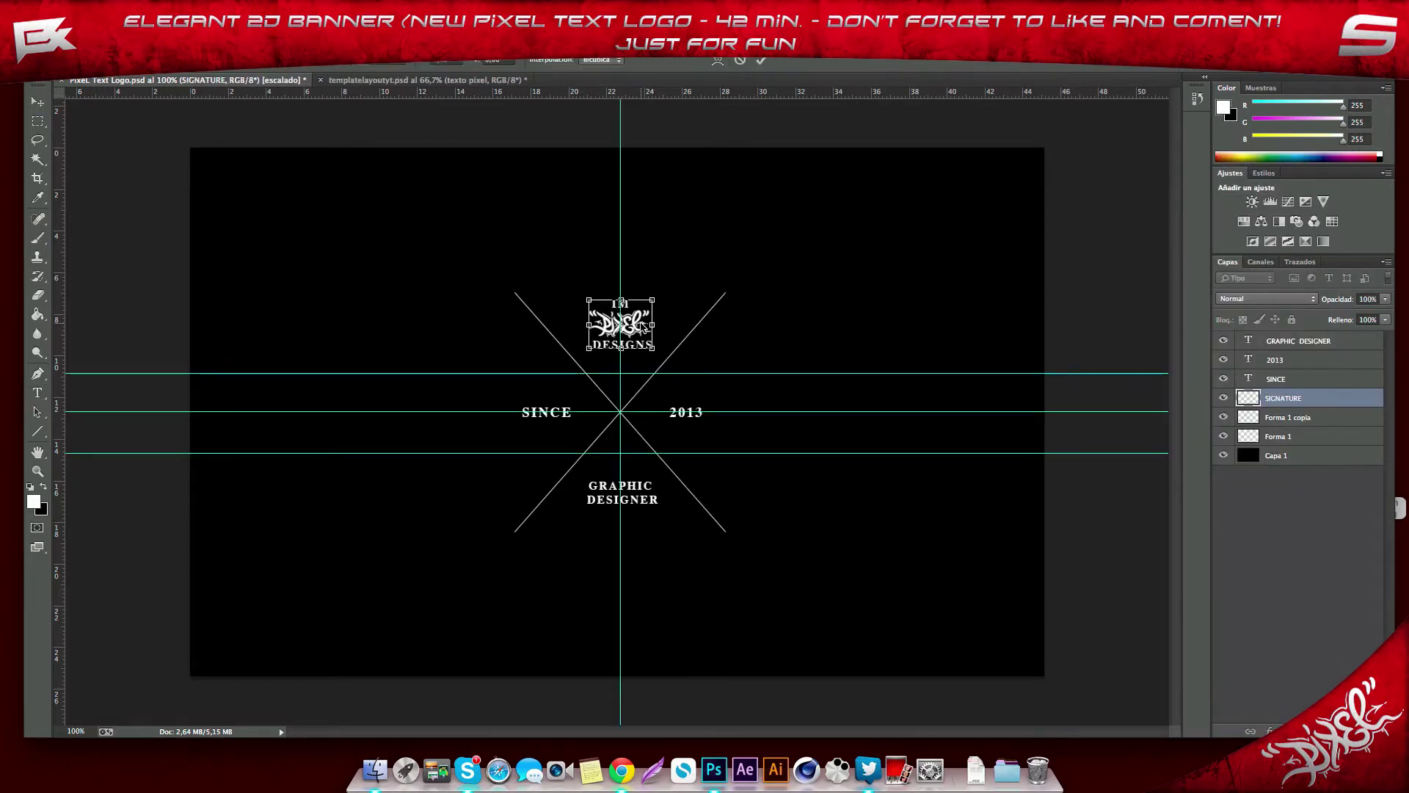
key(Return)
click(1299, 340)
key(ctrl+t)
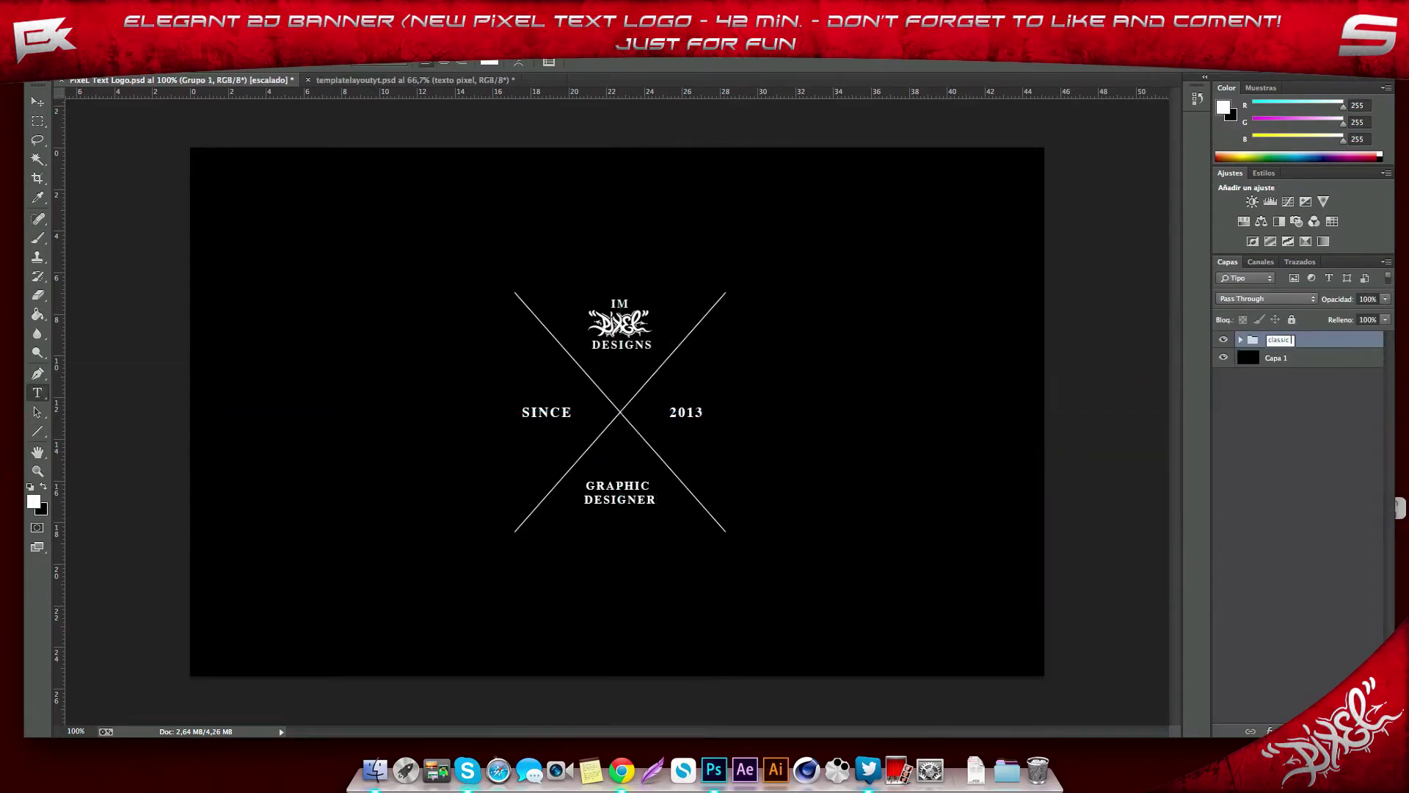
- Draw a large white six-sided hexagon with the Polygon tool
drag(38, 431, 110, 474)
text(6)
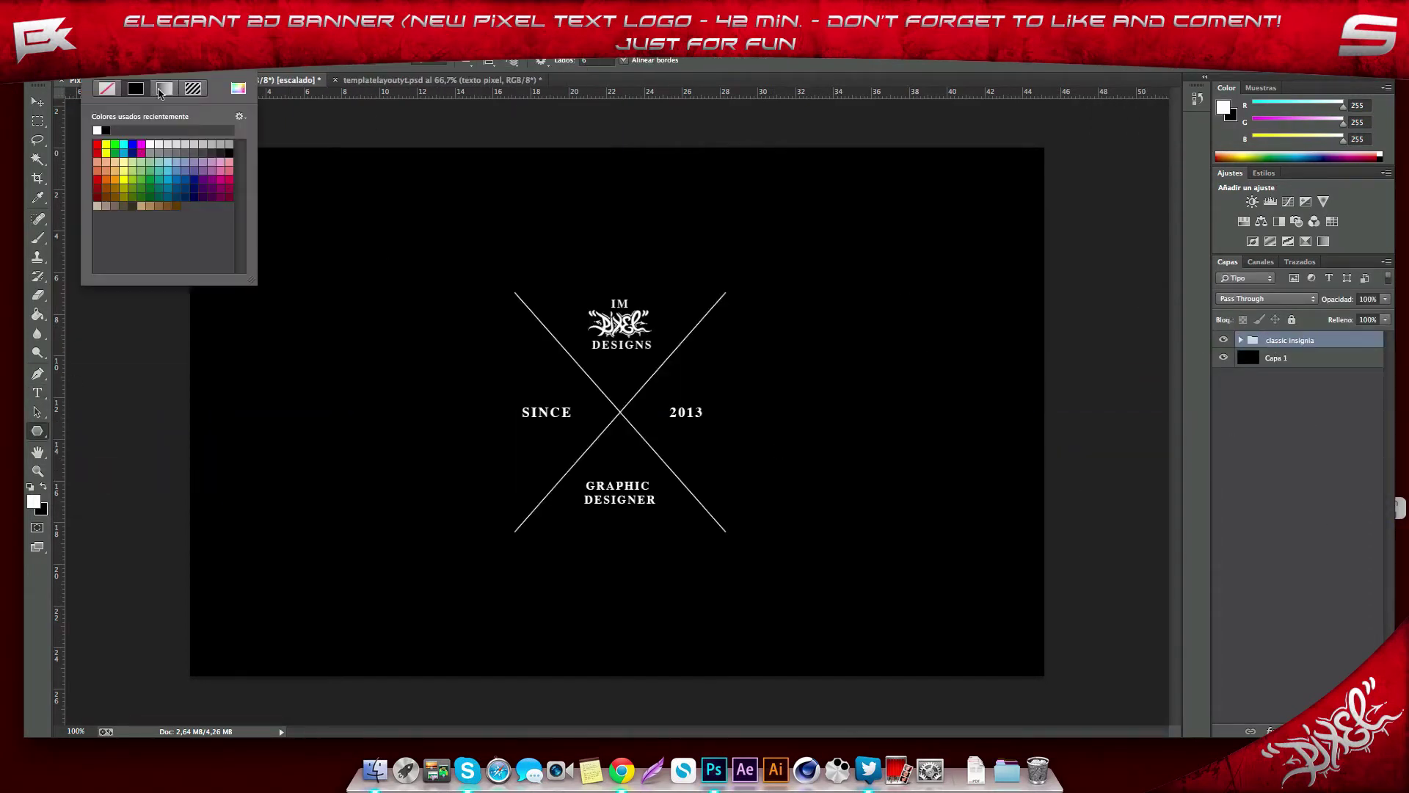
drag(500, 259, 602, 457)
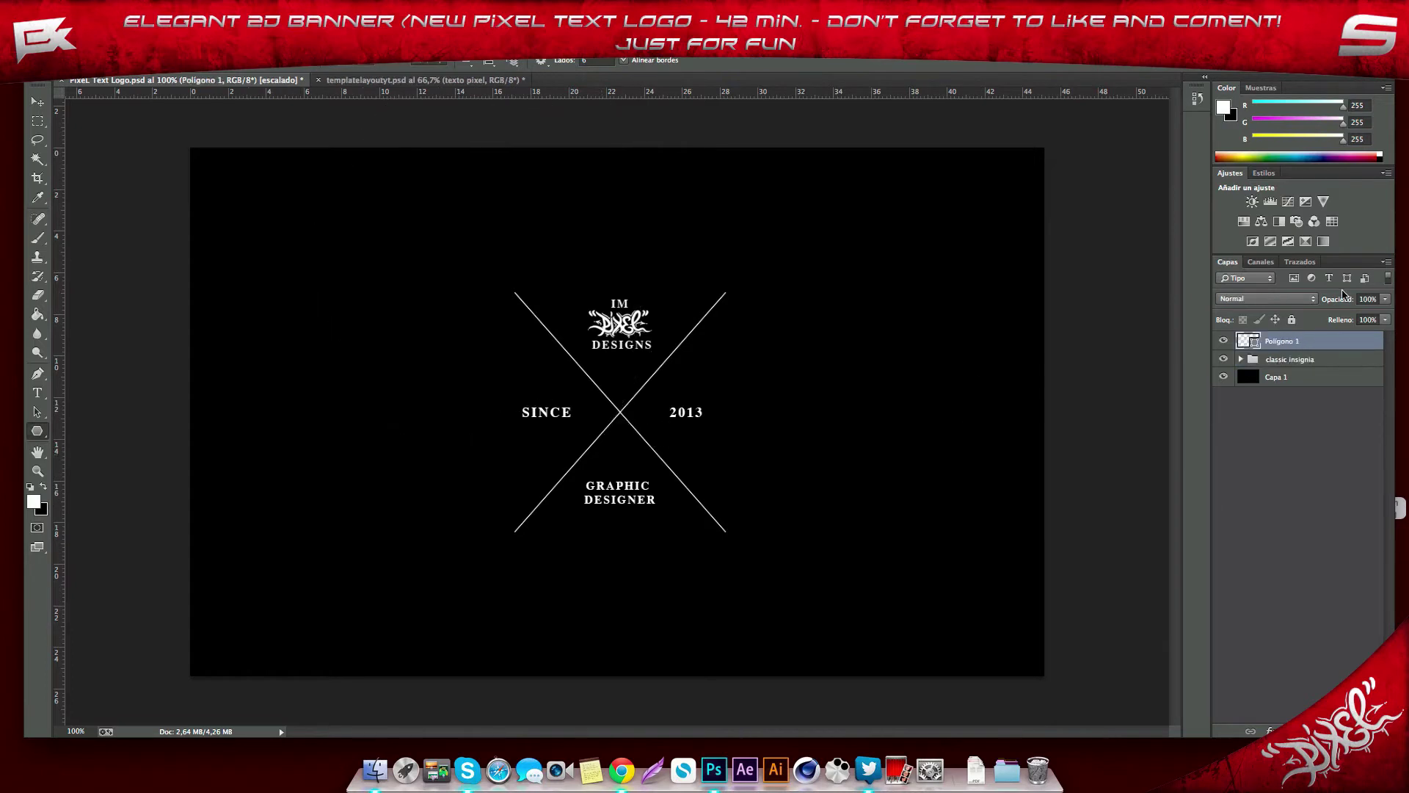
click(109, 62)
click(97, 130)
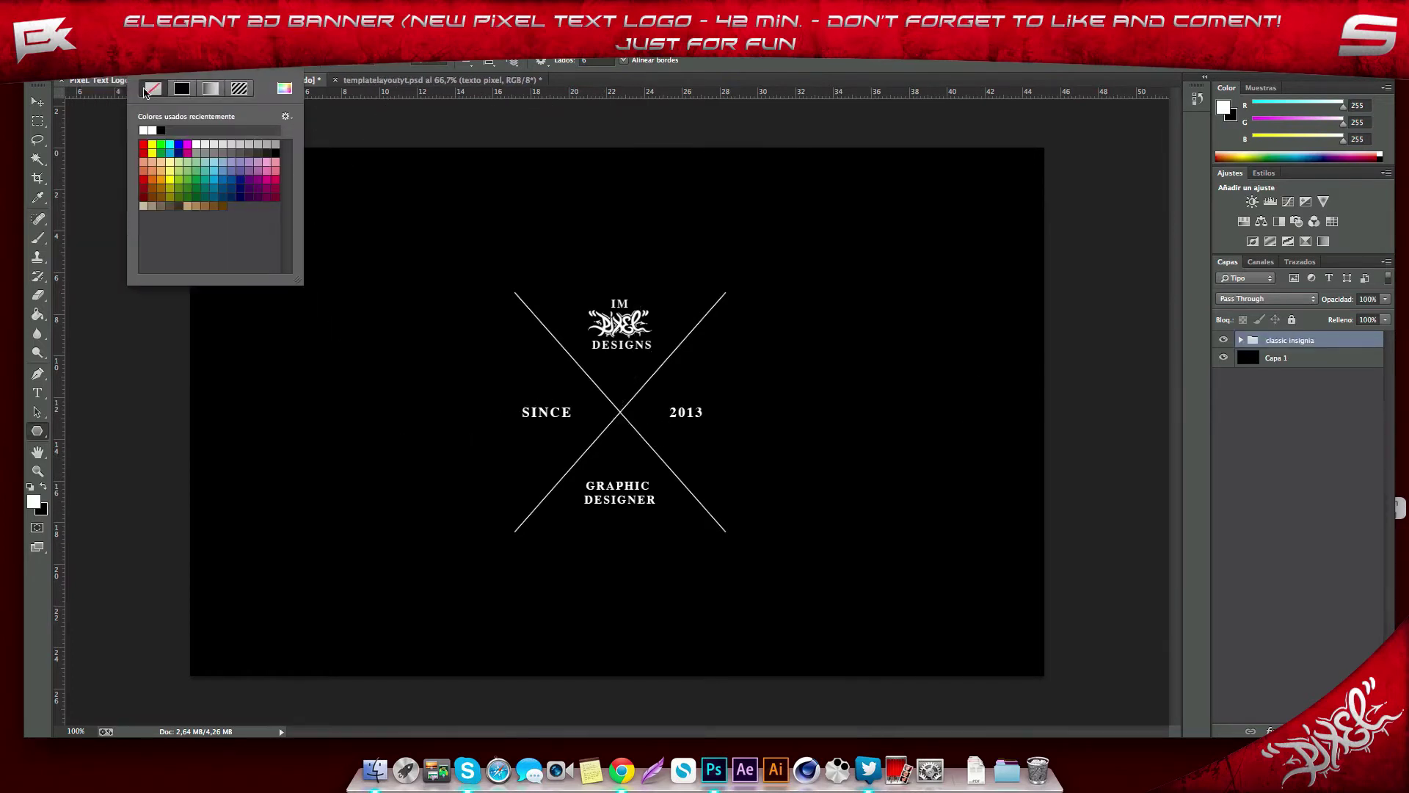
drag(355, 237, 443, 406)
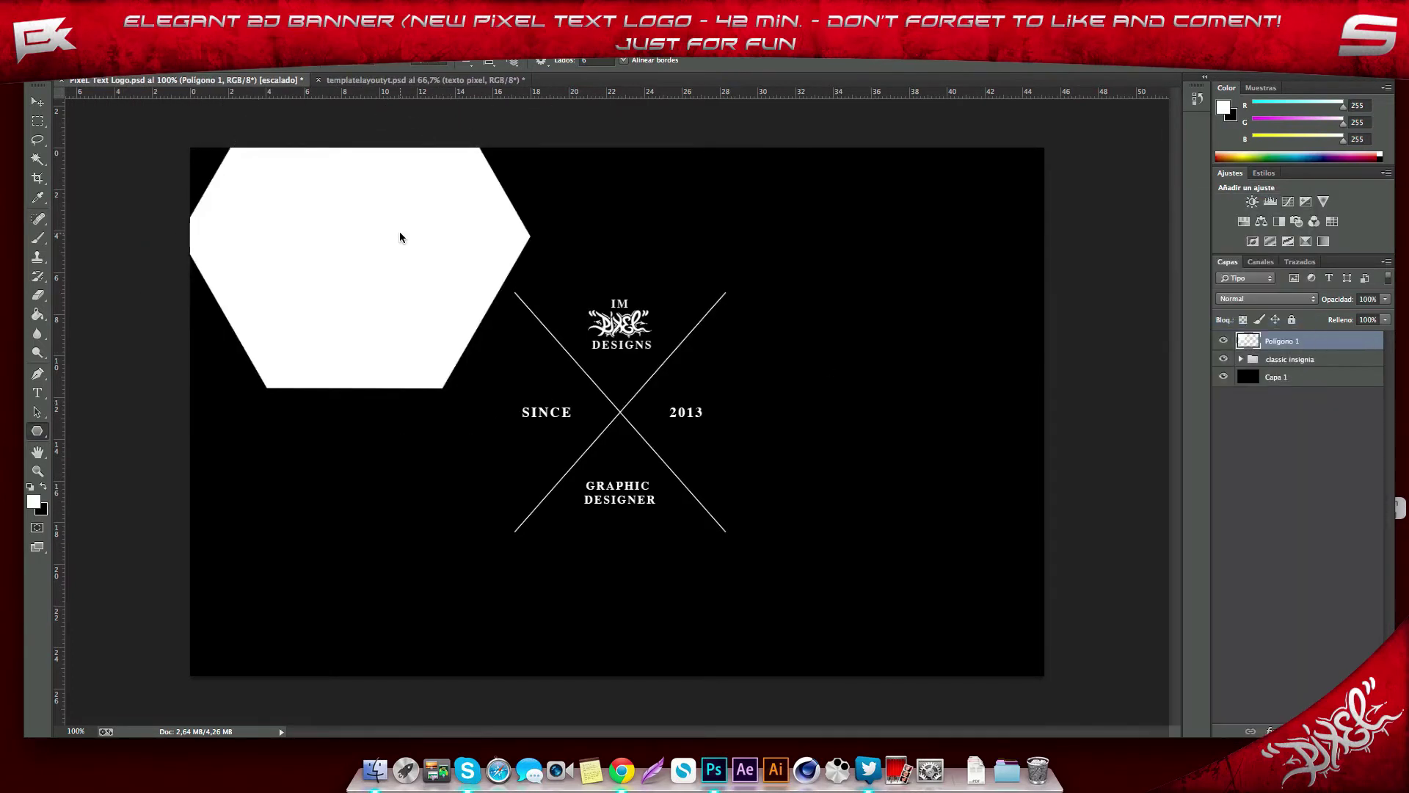
- Centre the hexagon over the insignia, checking at 61% opacity, then restore full opacity
key(ctrl+t)
drag(399, 231, 660, 371)
key(Return)
key(6)
key(1)
key(ctrl+t)
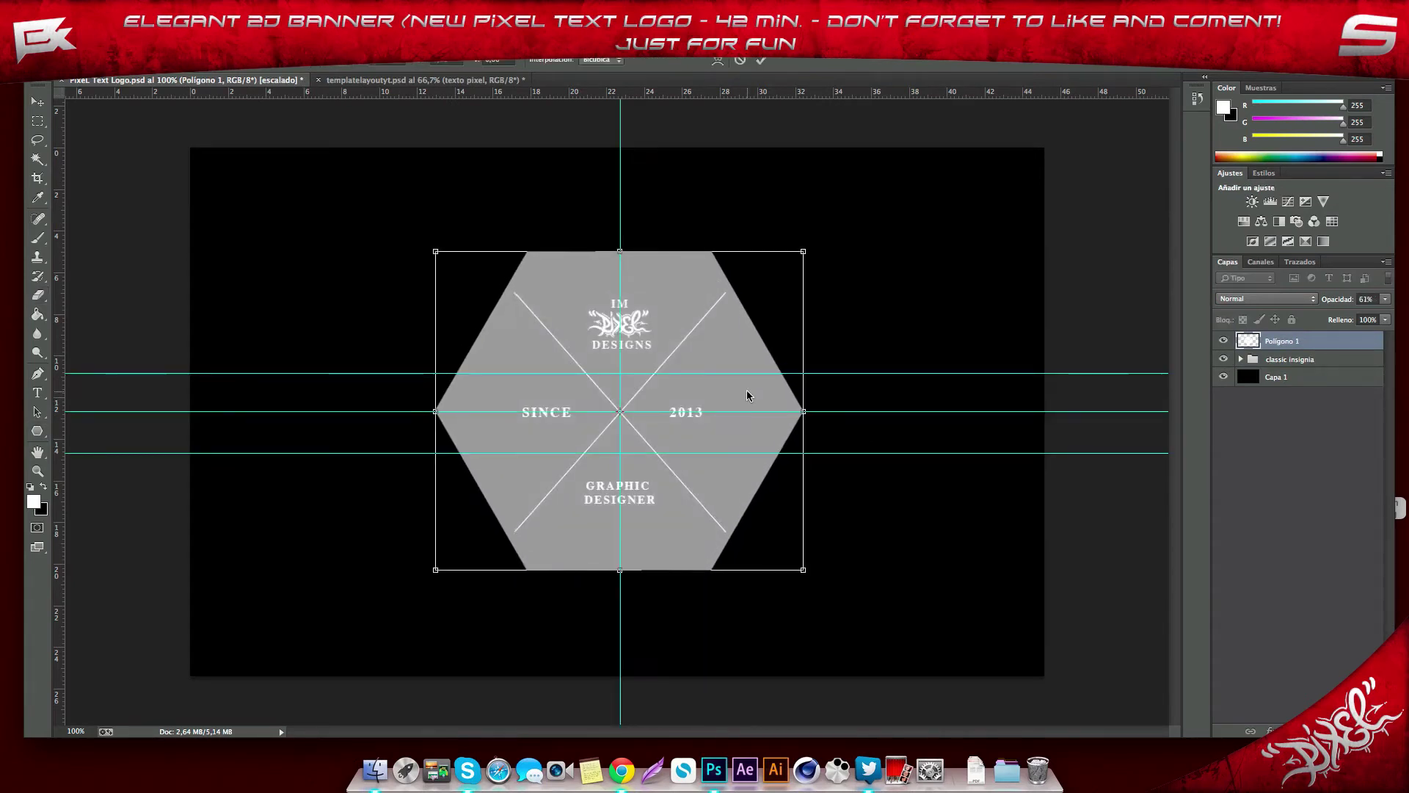
key(0)
key(Return)
- Duplicate and slightly shrink the hexagon, then cut out the inner shape to leave a thin ring
key(ctrl+t)
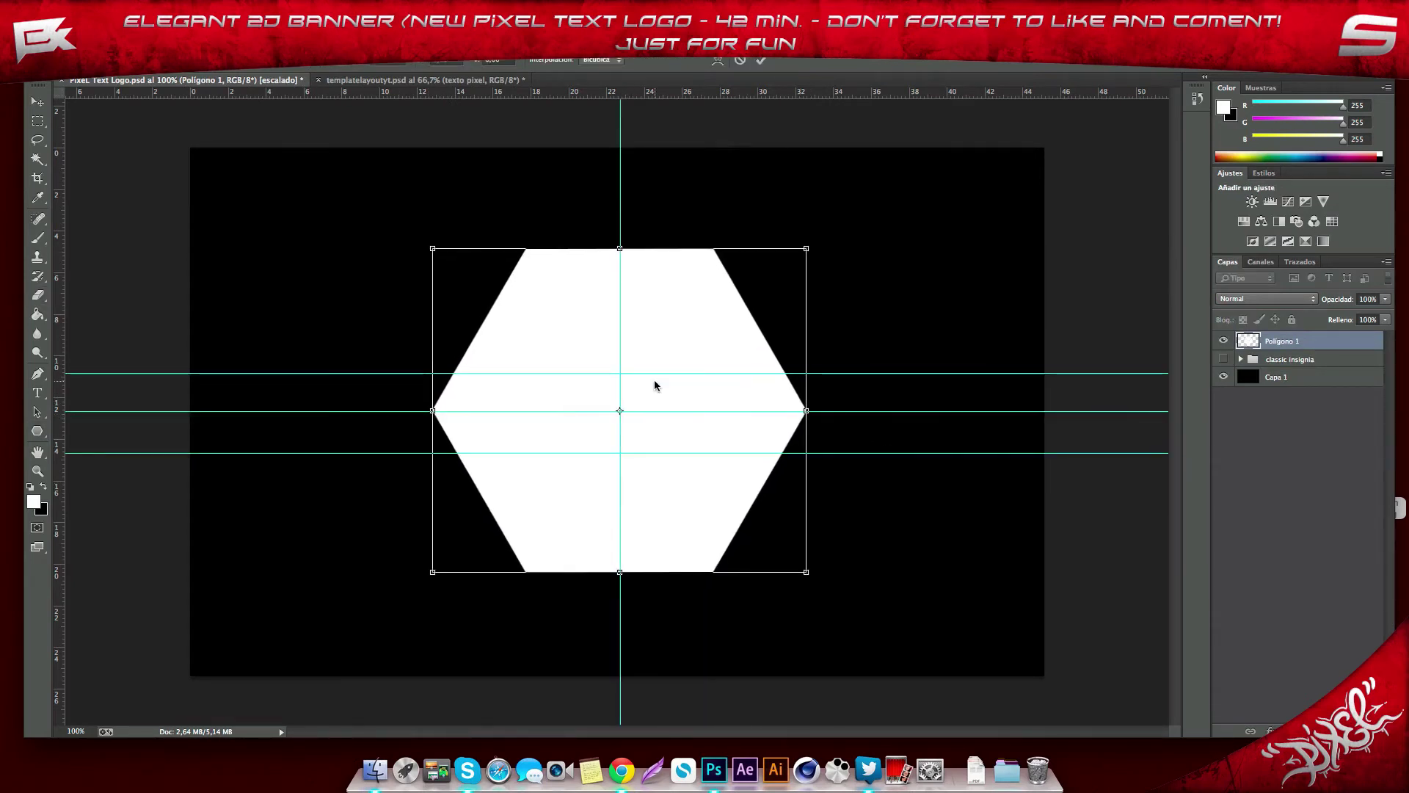
key(Escape)
key(ctrl+j)
key(ctrl+t)
drag(437, 253, 438, 252)
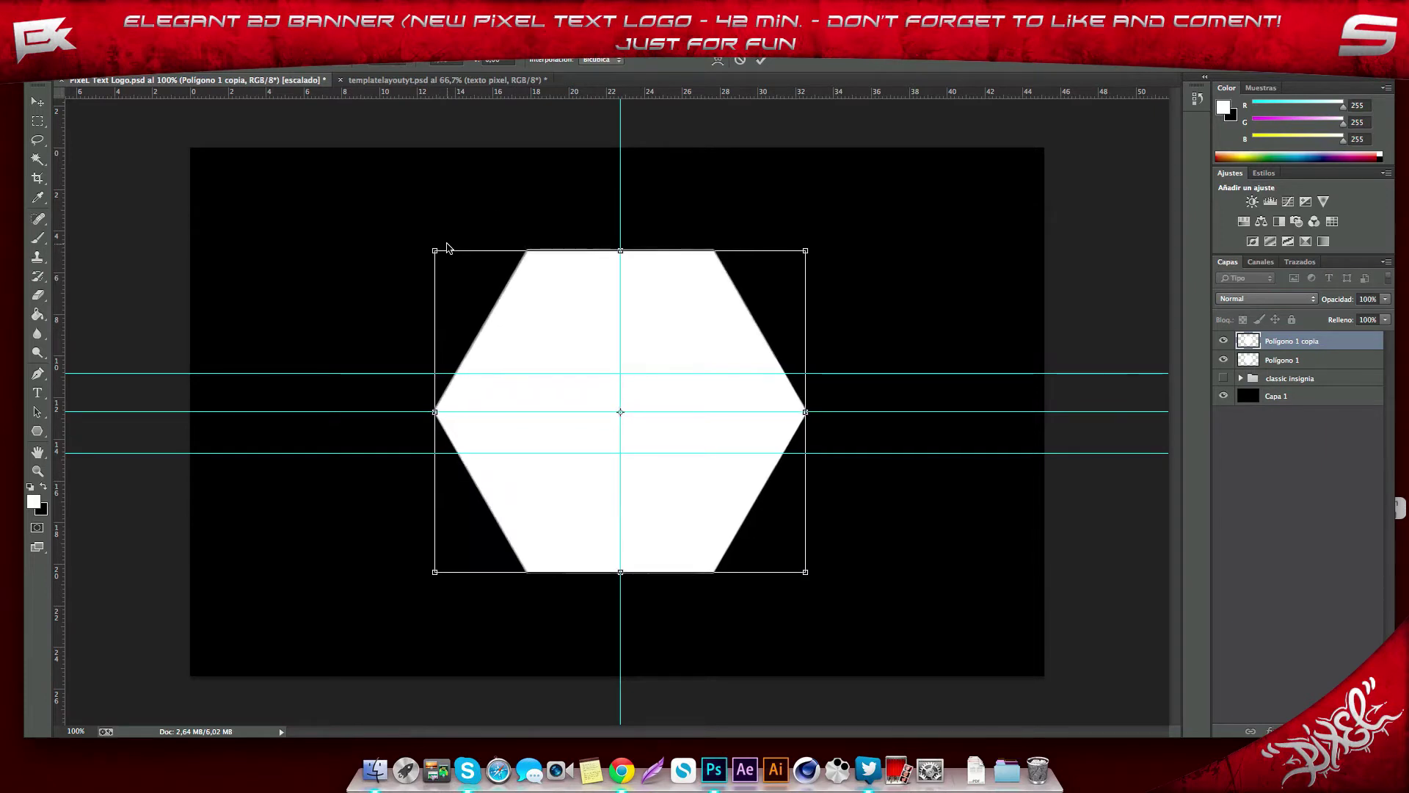
key(Return)
ctrl+click(1248, 340)
click(1285, 359)
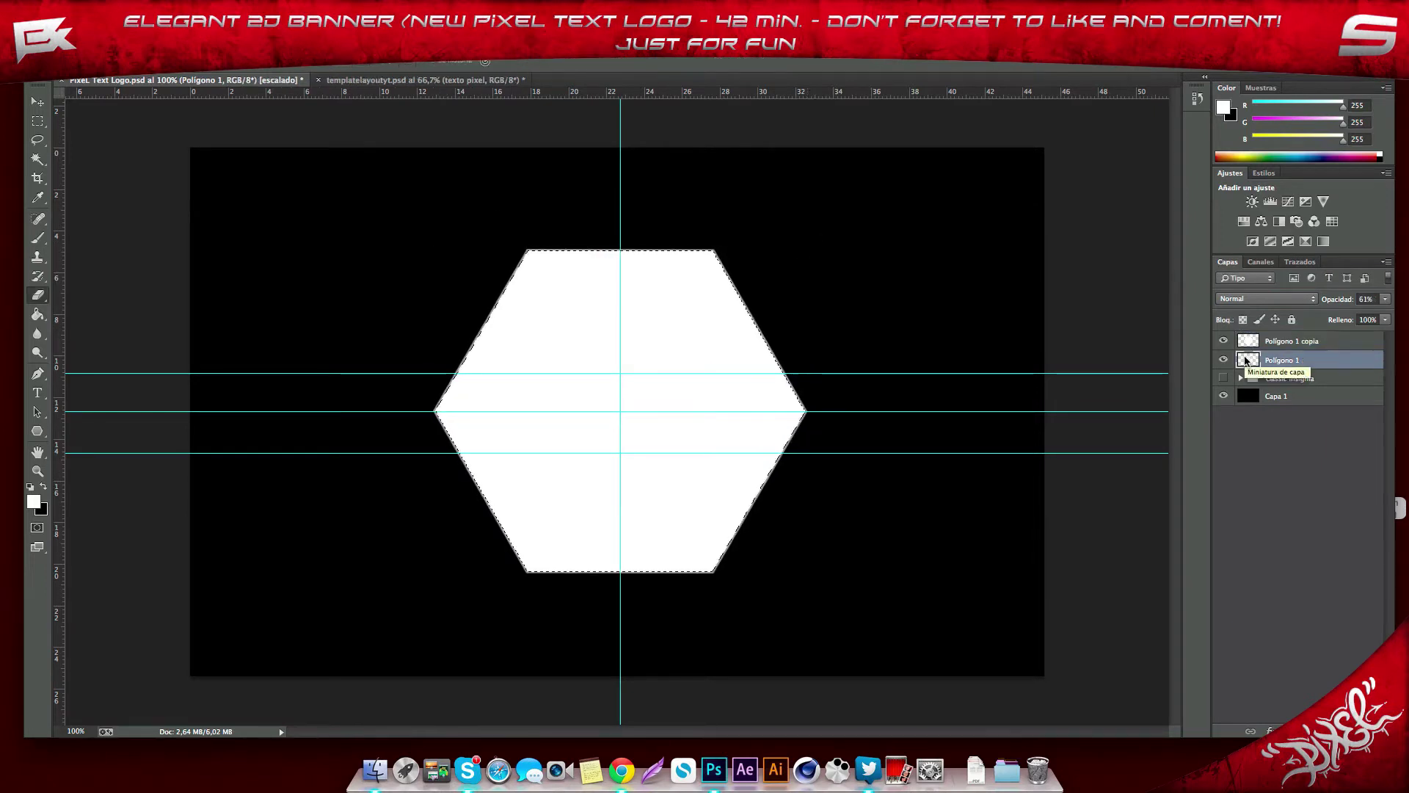
key(Delete)
click(1222, 378)
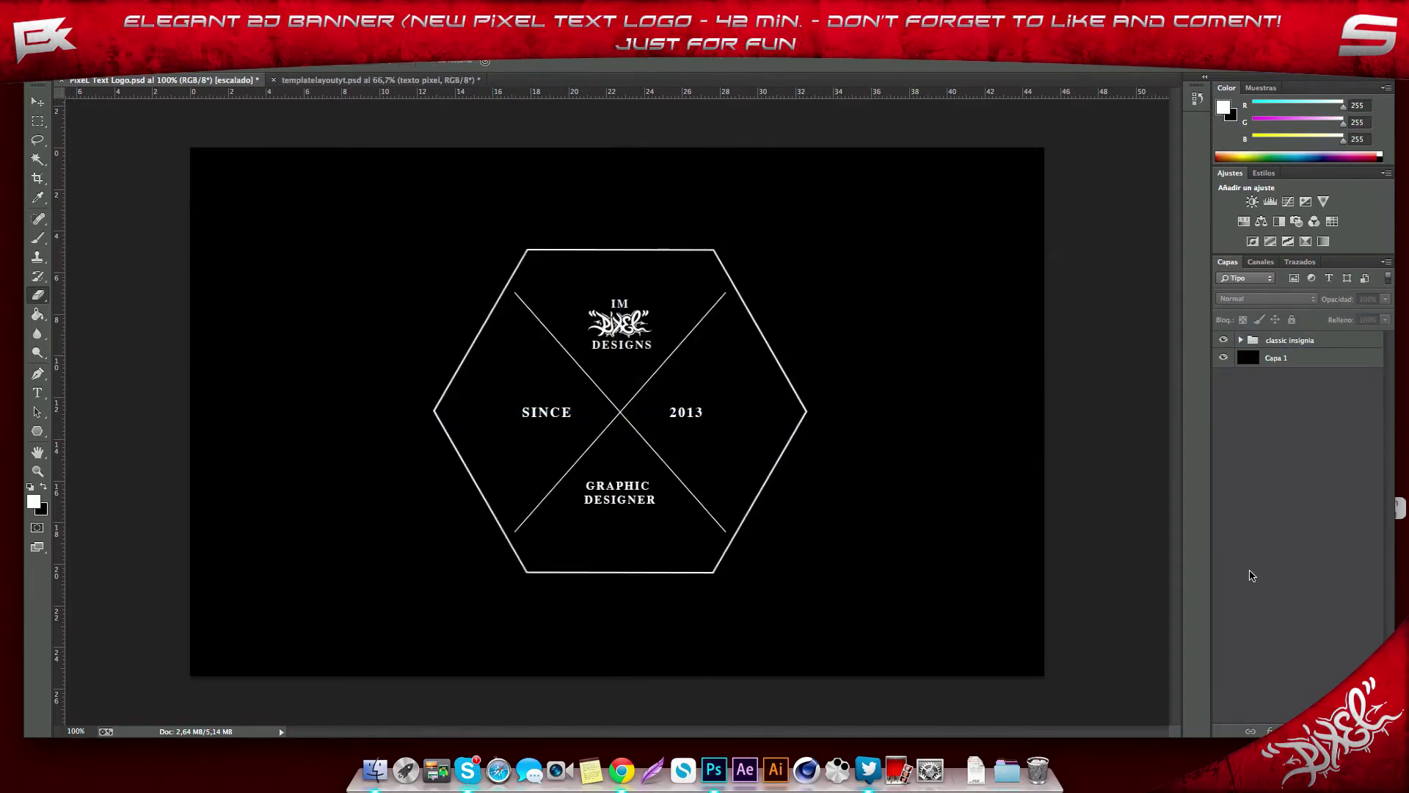
- Bring the insignia into the banner document and shift the PIXEL text right
drag(1289, 340, 1269, 402)
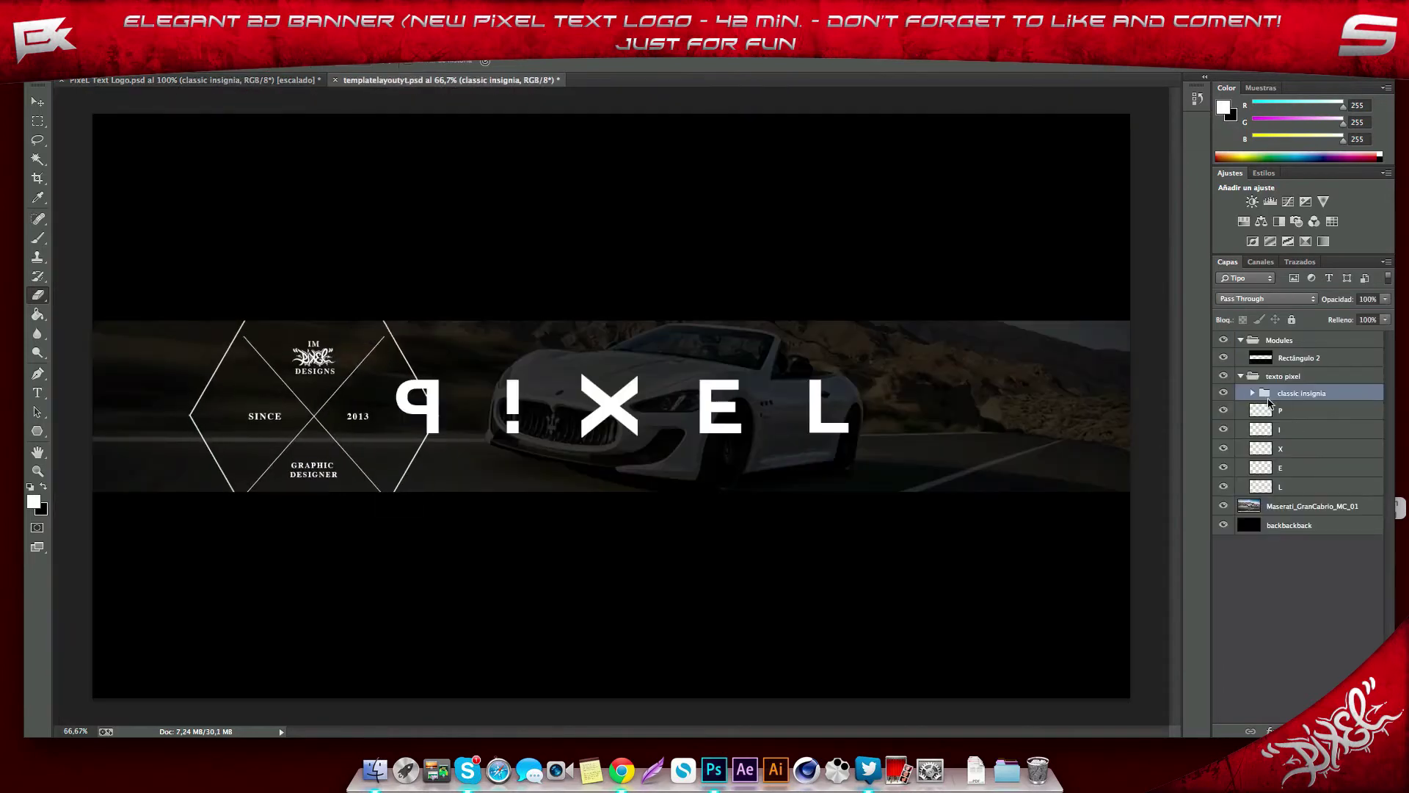
click(1284, 507)
key(ctrl+t)
drag(671, 415, 782, 415)
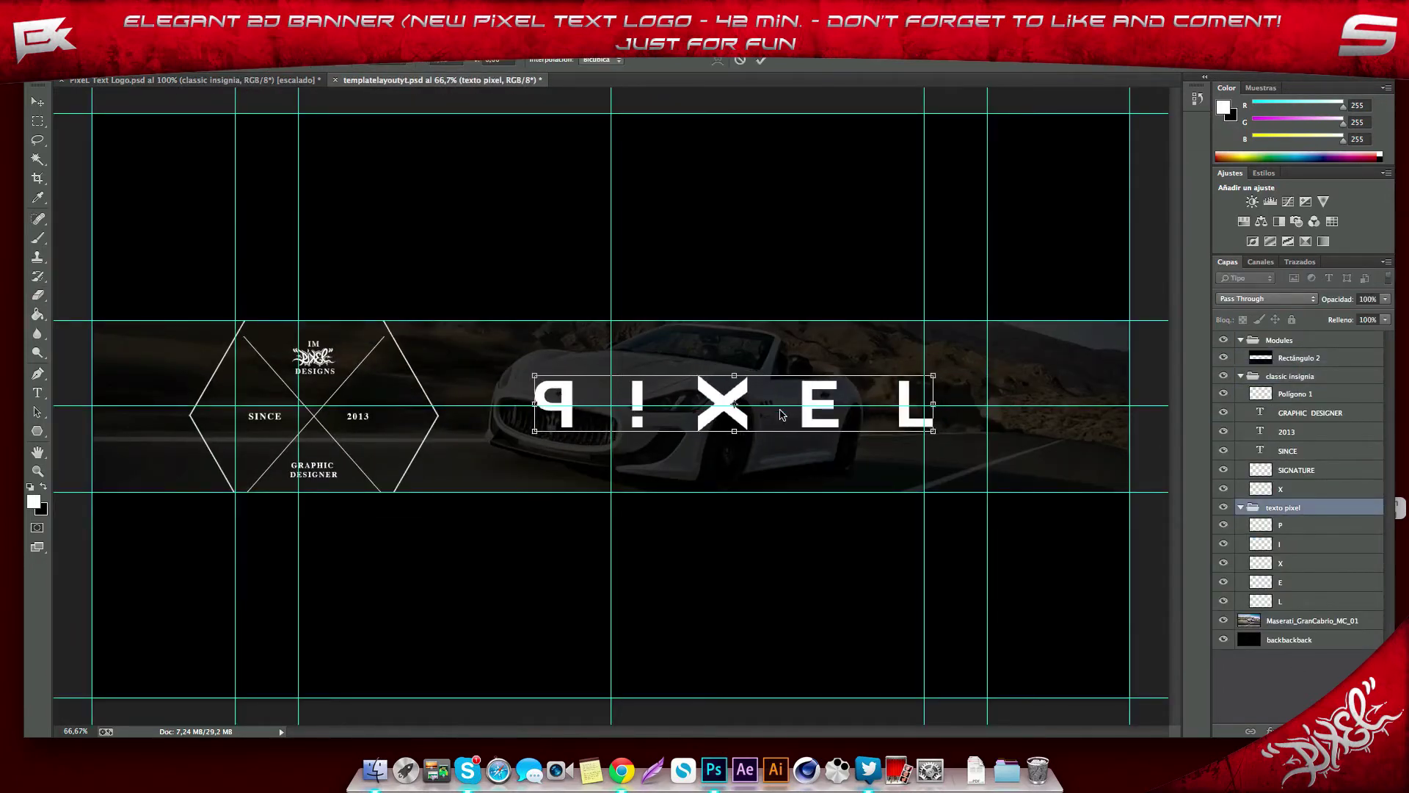
key(Return)
- Scale the insignia down to the strip and nudge it and PIXEL left together
click(1289, 376)
key(ctrl+t)
mouse_move(264, 389)
mouse_down()
mouse_move(682, 387)
mouse_move(644, 403)
mouse_up()
key(Return)
key(ctrl+semicolon)
key(ctrl+z)
ctrl+click(1284, 507)
key(ctrl+semicolon)
key(ctrl+semicolon)
- Draw thin horizontal lines on the centre guide, left of the hexagon insignia and right of PIXEL
right_click(37, 431)
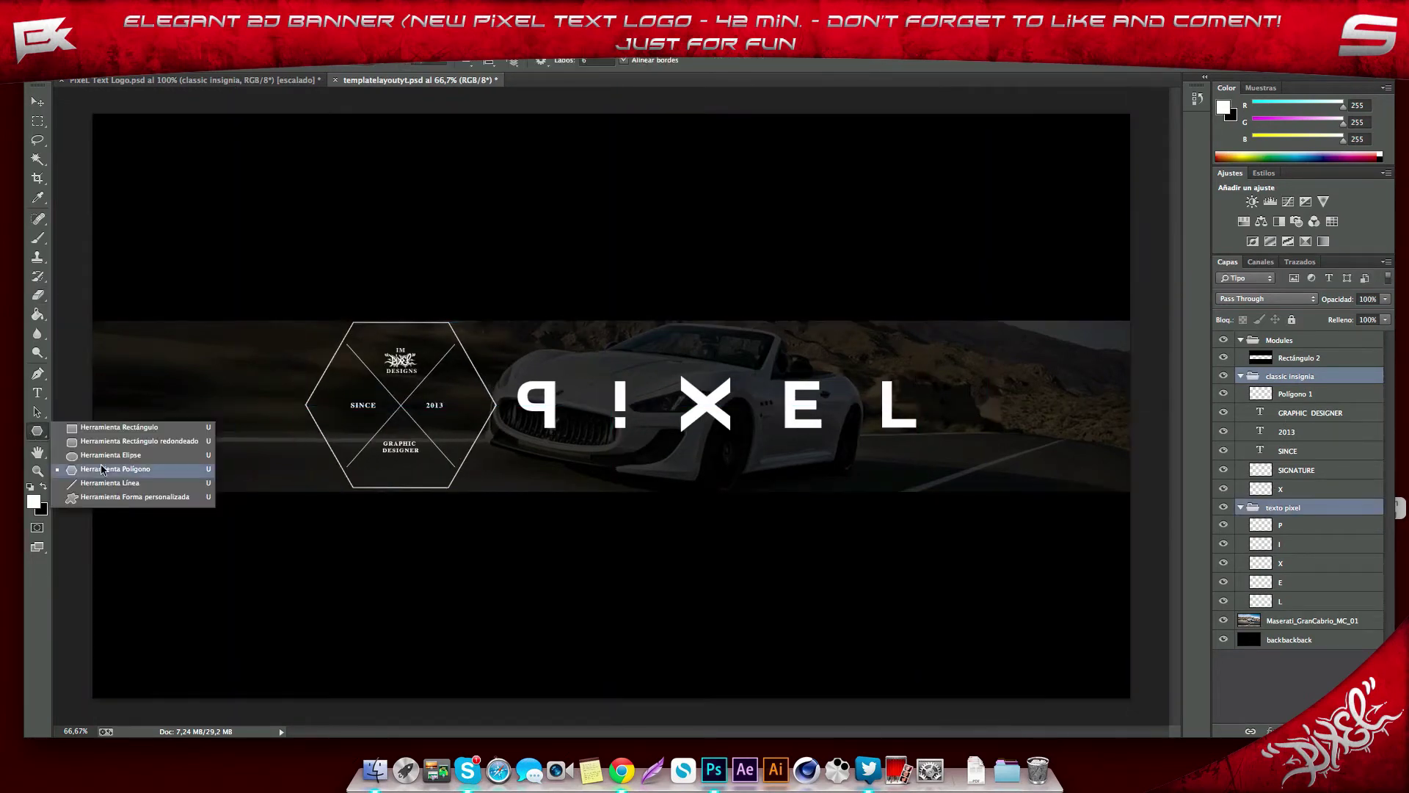
click(110, 490)
key(ctrl+r)
key(ctrl+semicolon)
drag(110, 411, 305, 411)
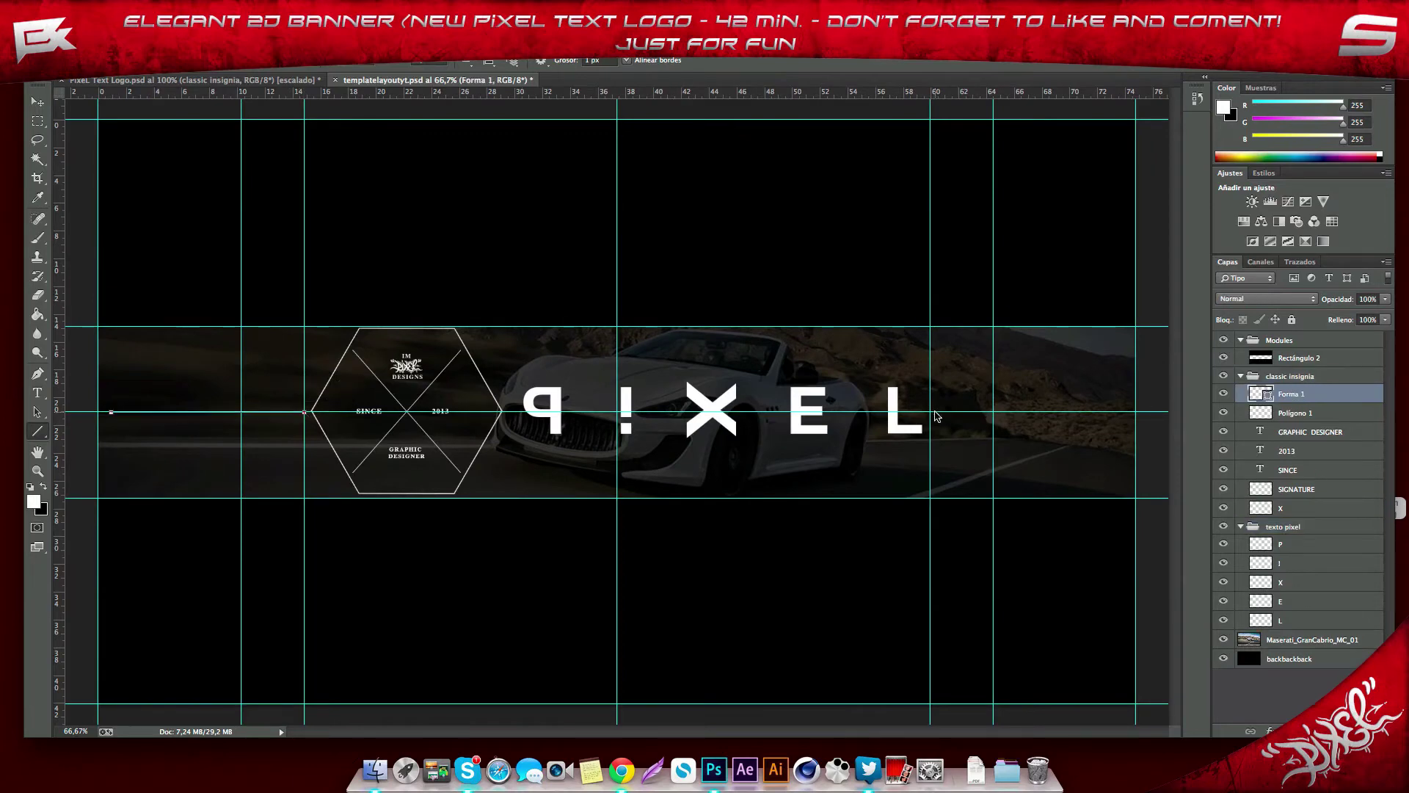
drag(1122, 413, 1121, 412)
key(ctrl+semicolon)
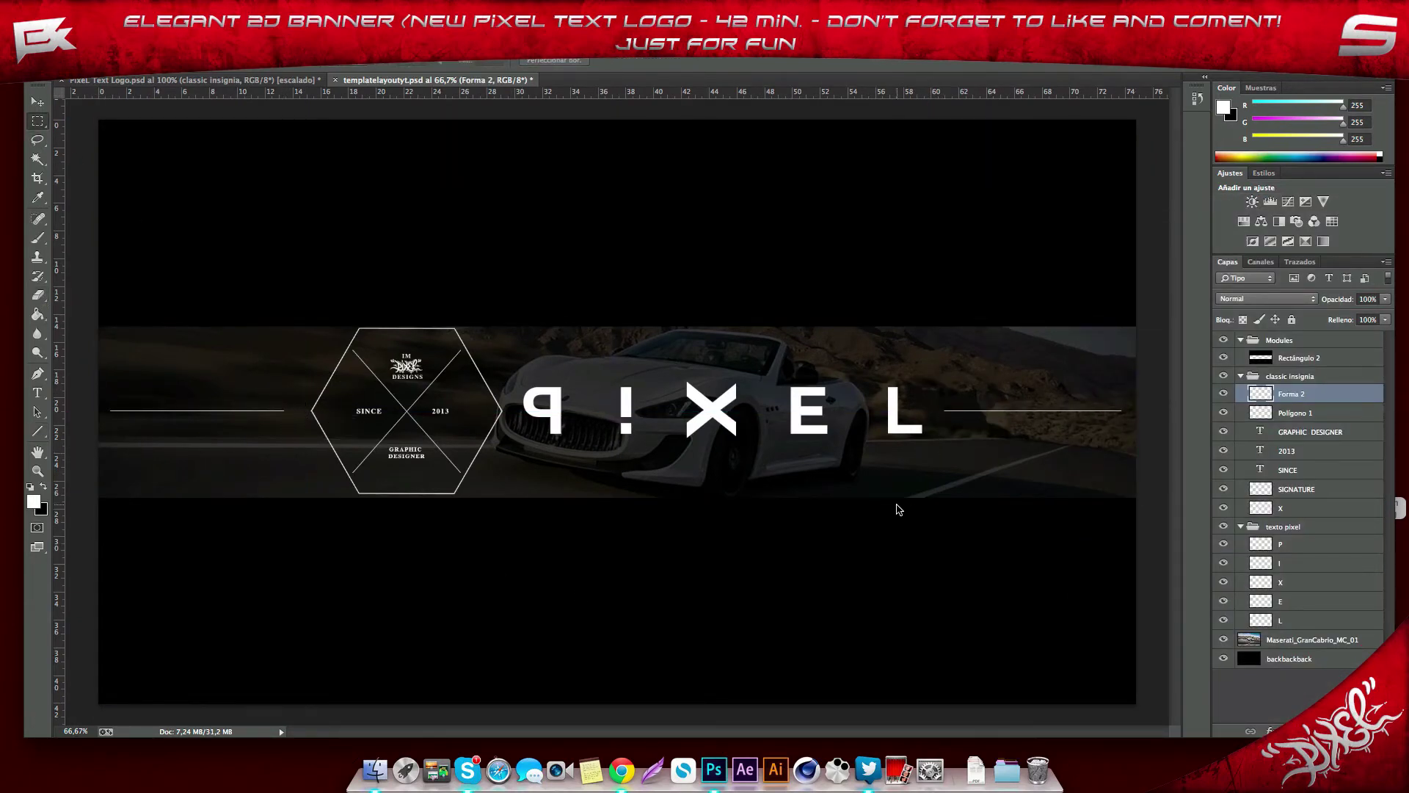
click(184, 62)
- Create the DIGITAL ARTIST subtitle text below PIXEL in the chosen font
scroll(250, 367, down, 10)
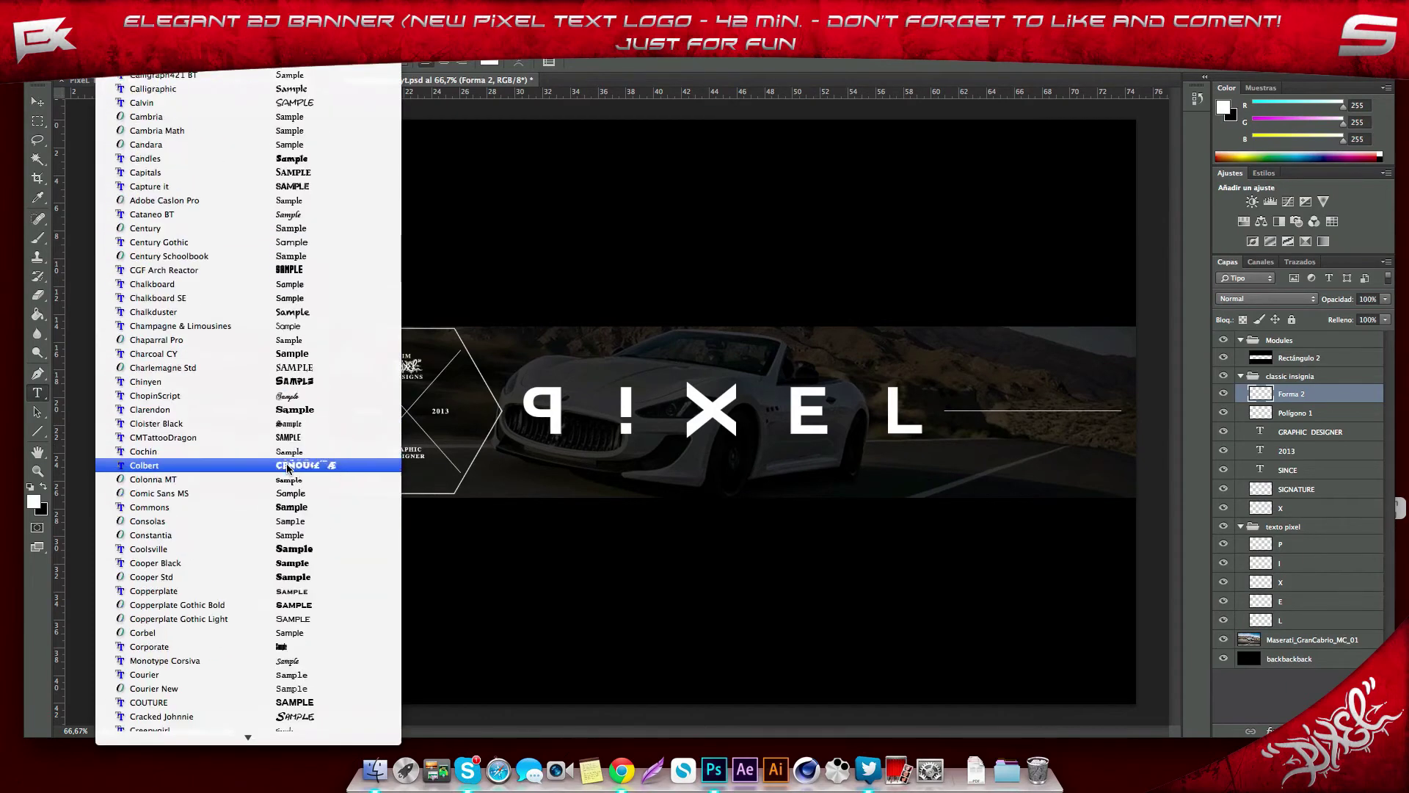
click(220, 465)
click(567, 481)
text(DIGITAL ARTIST)
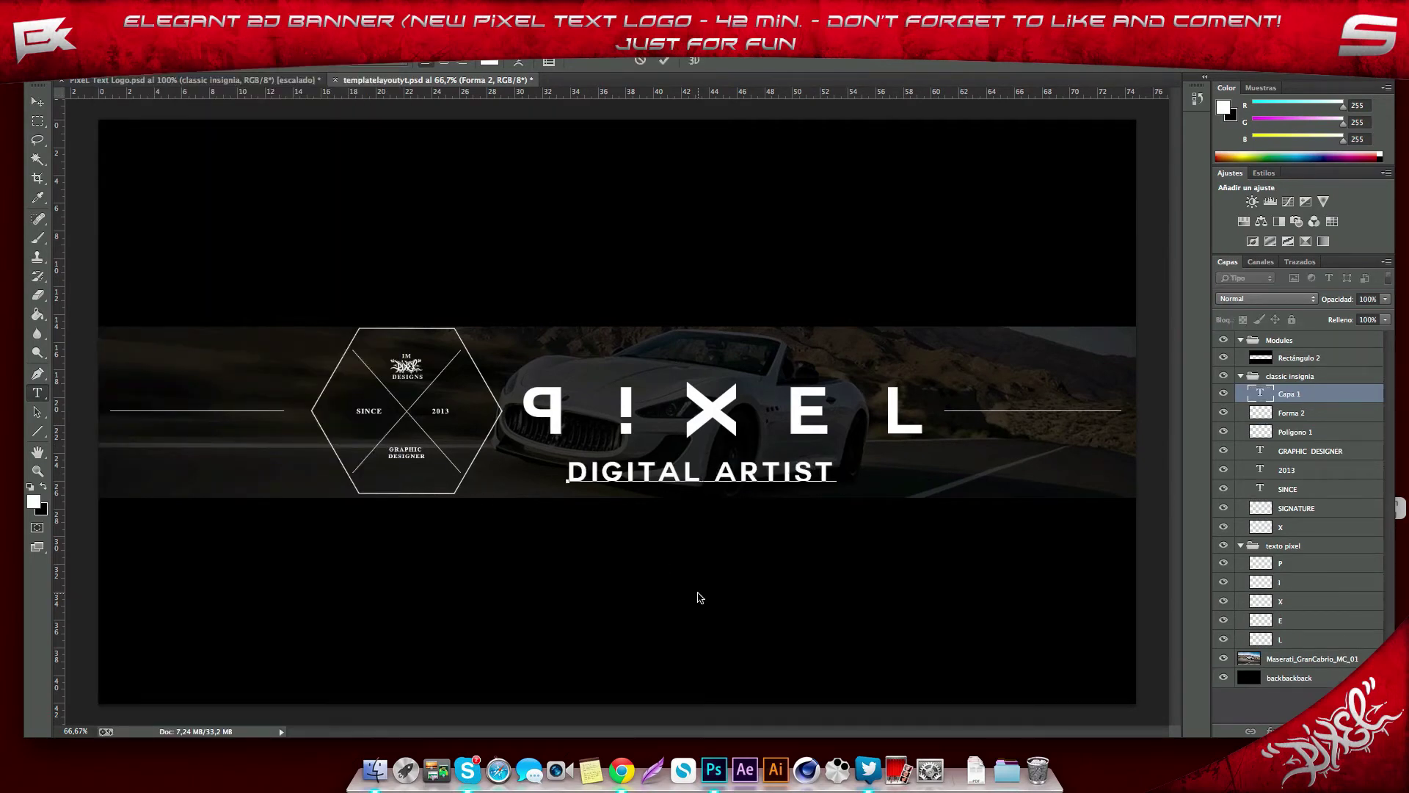
key(ctrl+a)
- Widen the subtitle's letter spacing to about 500 and move it under PIXEL
click(1190, 116)
click(1134, 176)
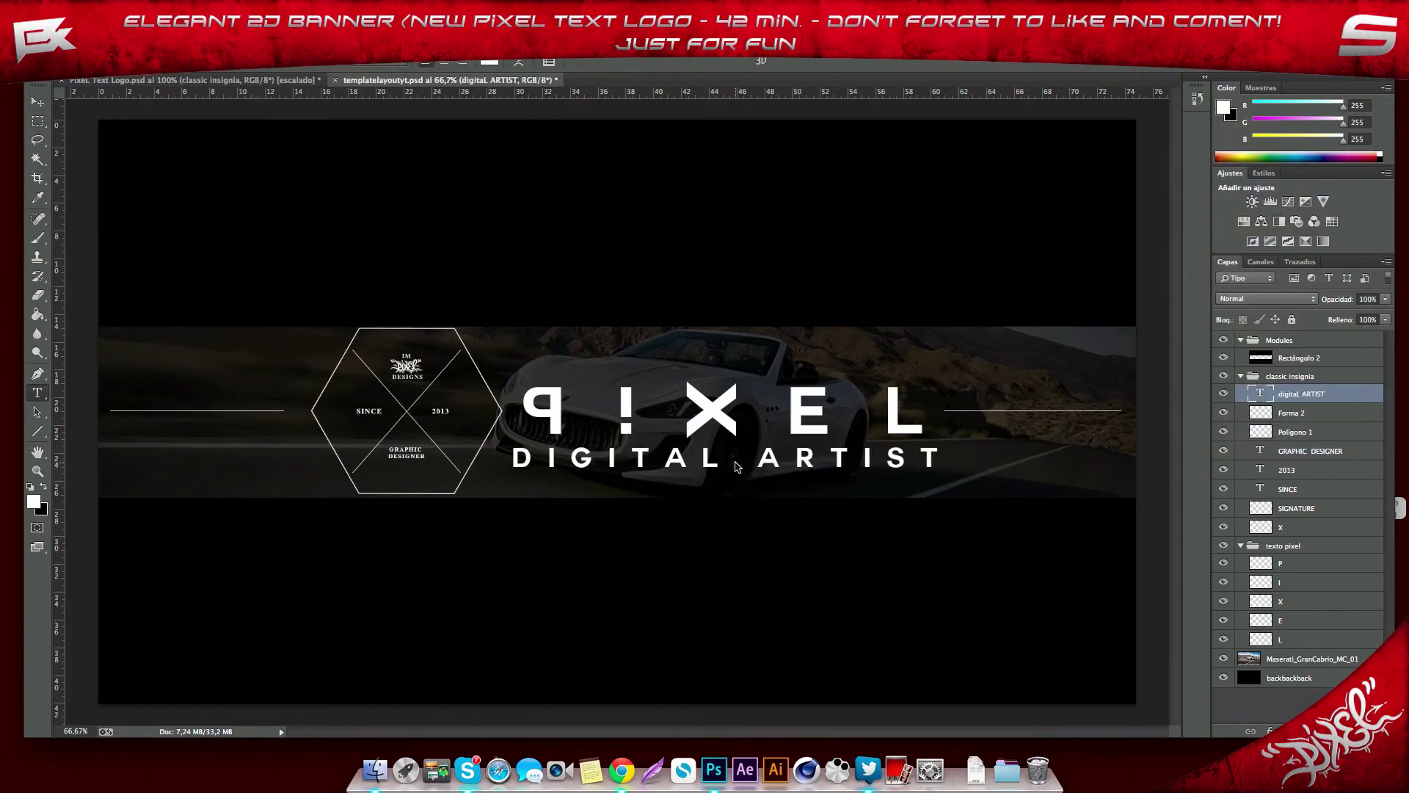
key(ctrl+t)
mouse_move(530, 471)
mouse_down()
mouse_move(616, 476)
mouse_move(543, 473)
mouse_up()
key(Return)
key(t)
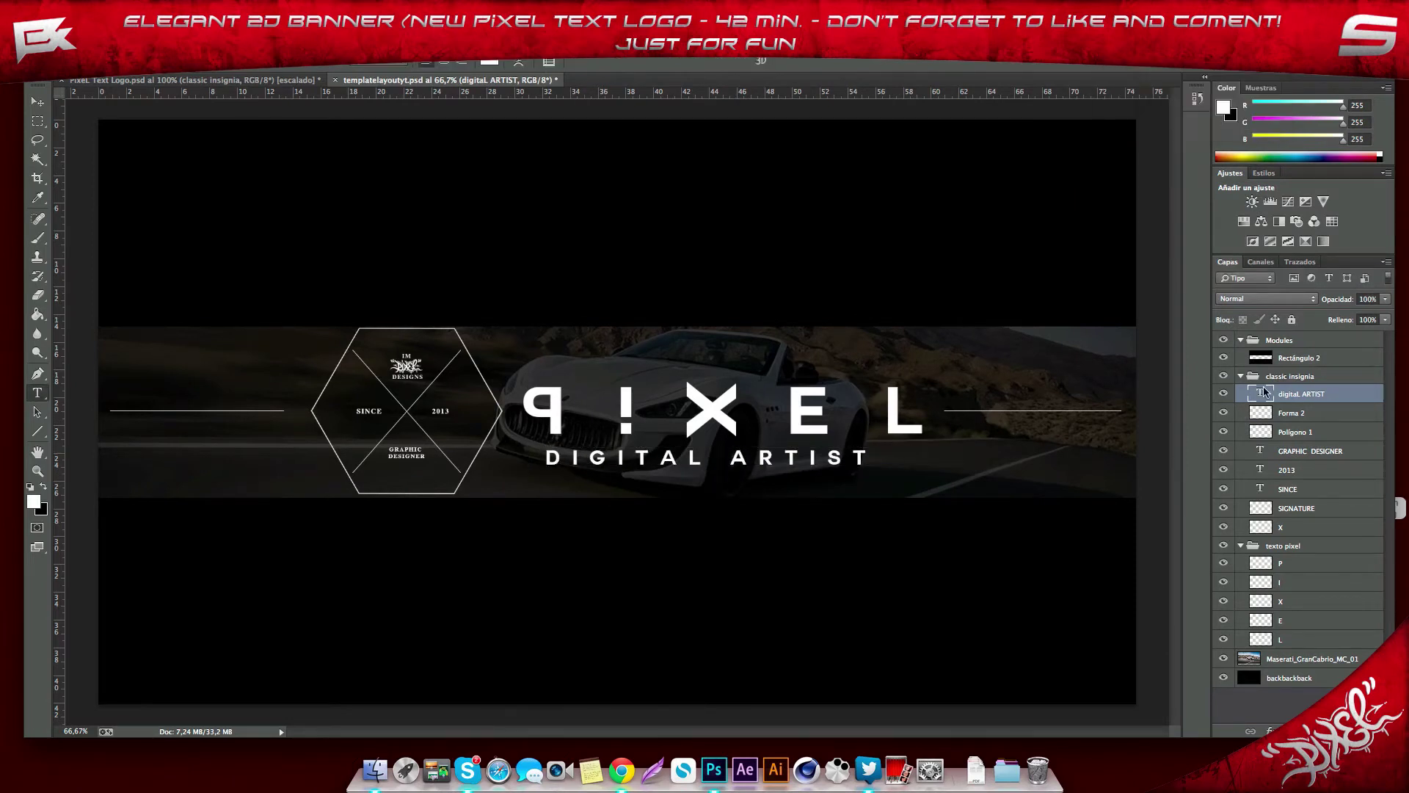
- Shift the subtitle right and widen its letter spacing further to match PIXEL's width
key(ctrl+t)
mouse_move(715, 460)
mouse_down()
mouse_move(782, 456)
mouse_move(671, 467)
mouse_up()
key(Return)
click(1196, 128)
click(1127, 171)
key(Return)
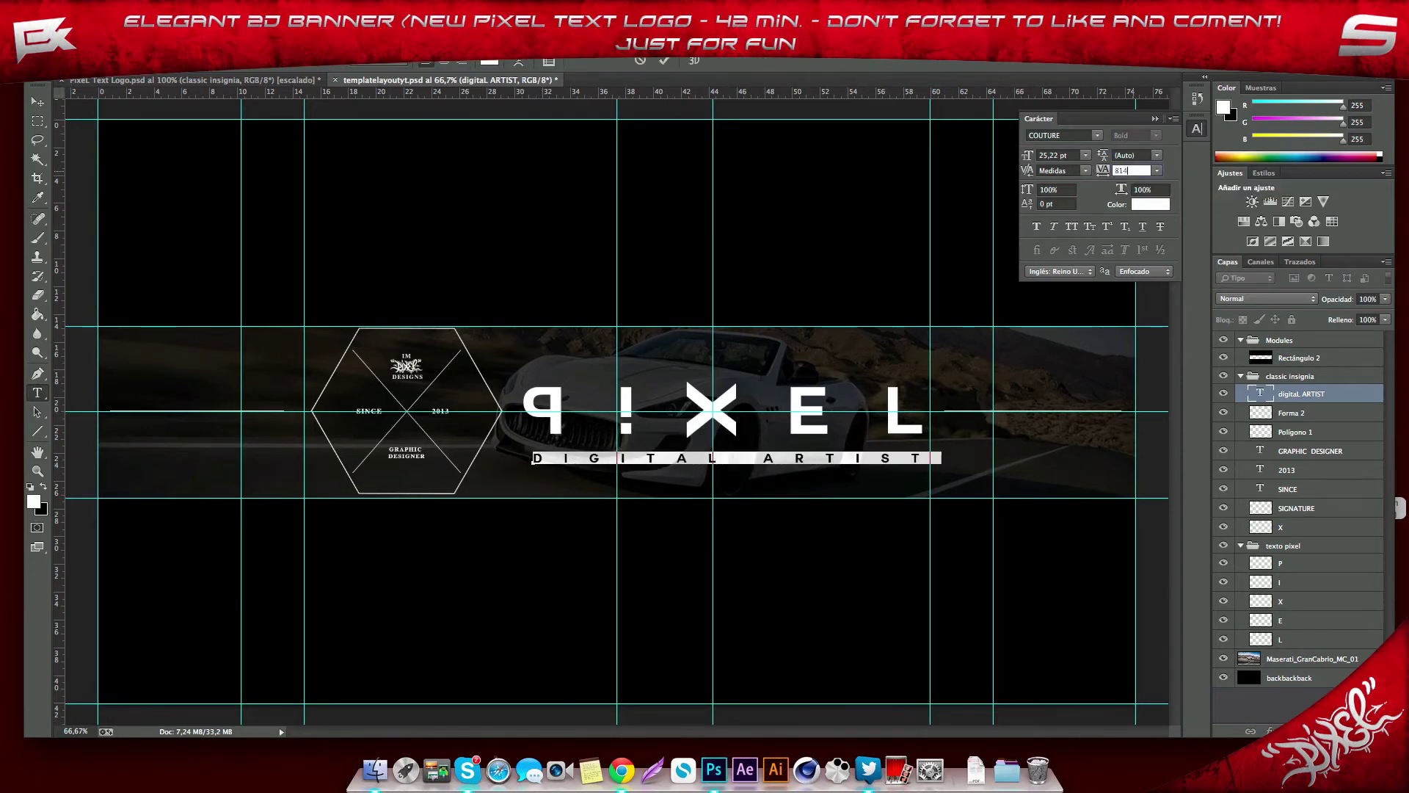
- Skew the DIGITAL ARTIST subtitle into a slant, then select the insignia and PIXEL groups
click(1196, 128)
key(ctrl+semicolon)
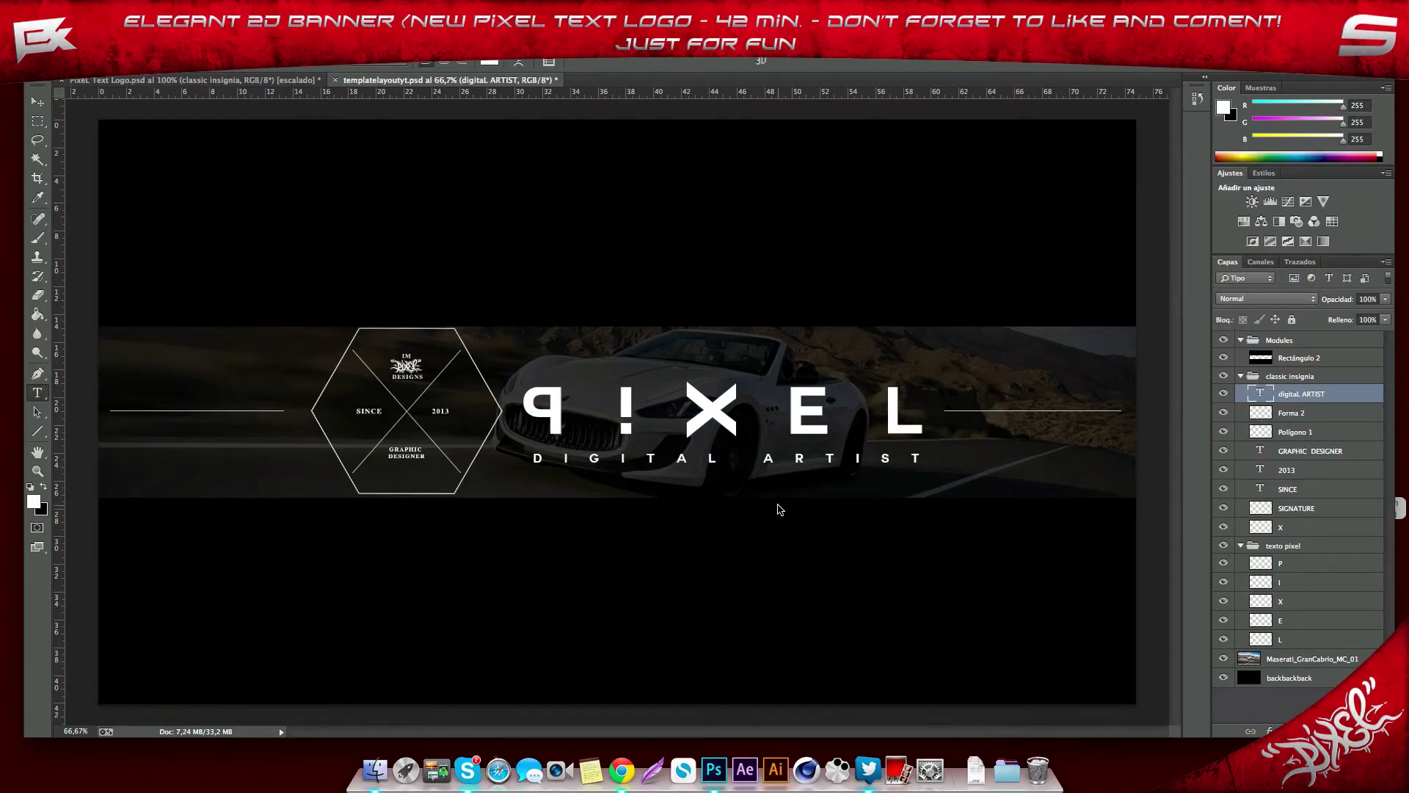
key(ctrl+semicolon)
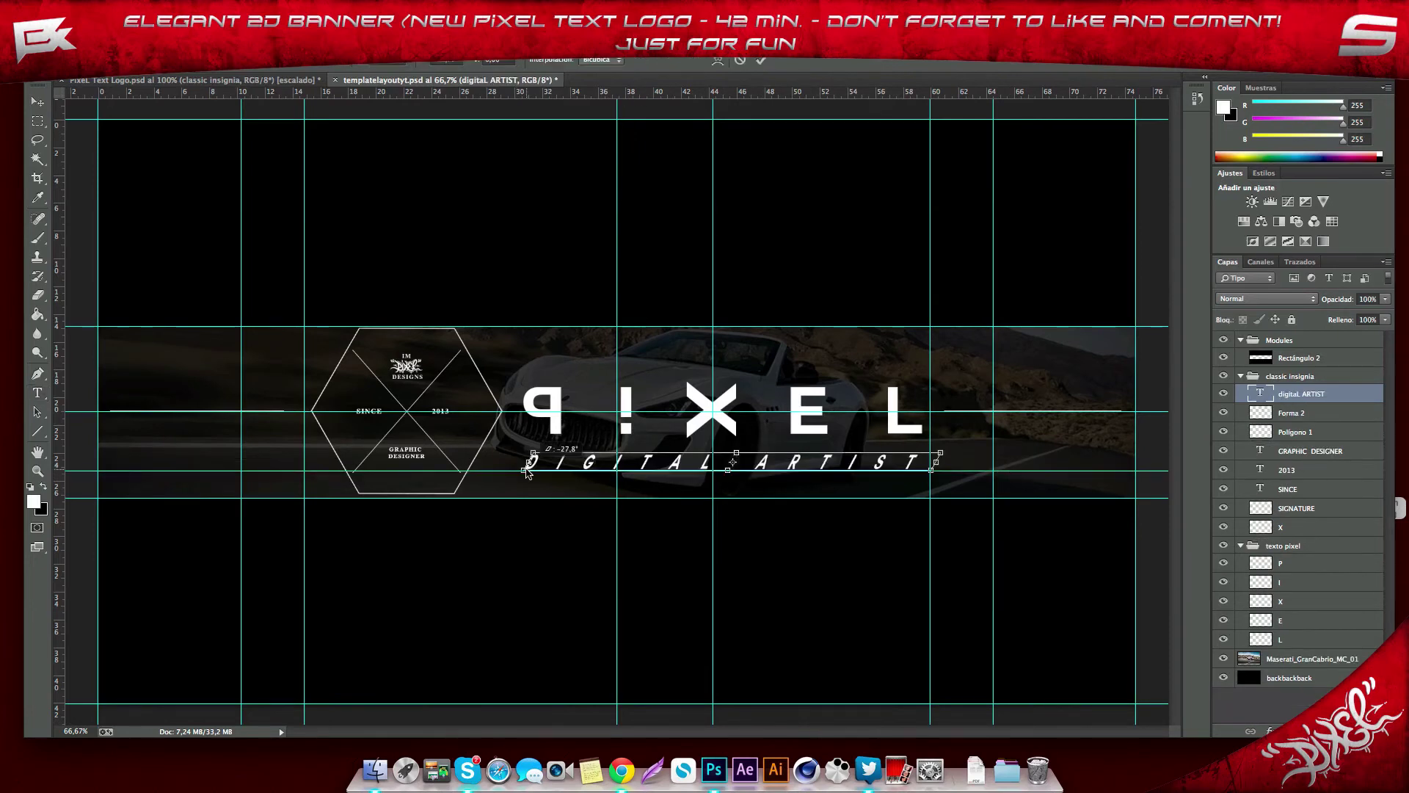
key(Escape)
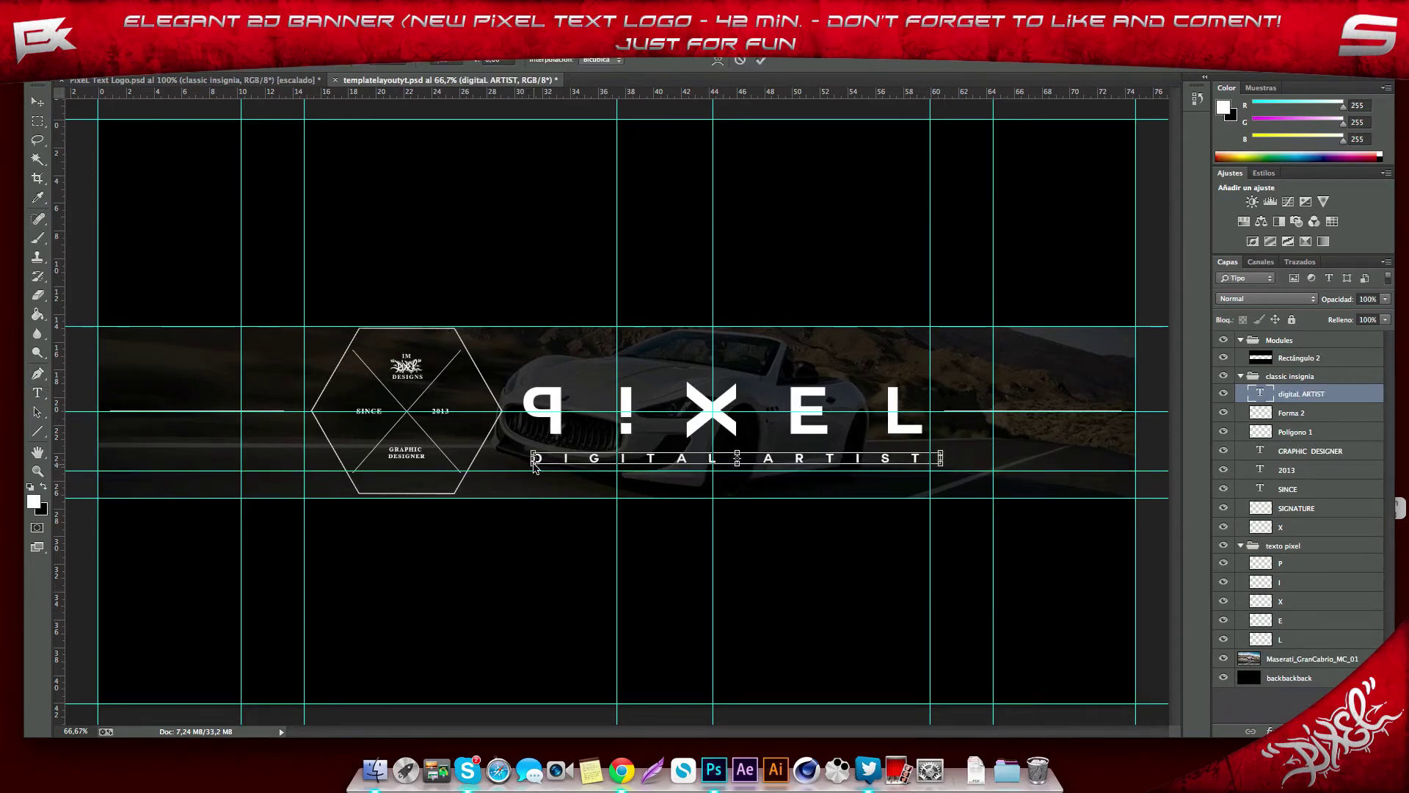
key(Return)
key(ctrl+semicolon)
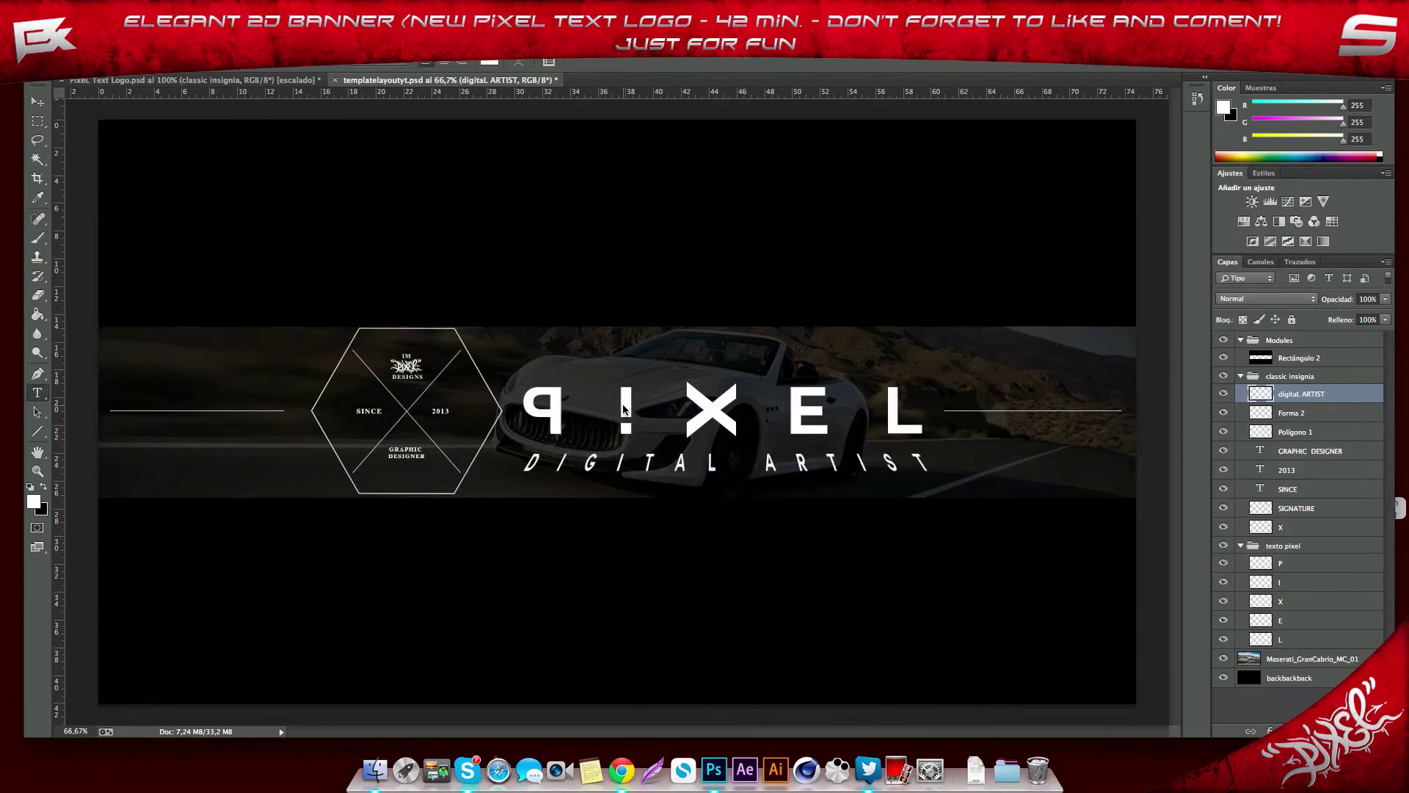
click(1286, 376)
- Group the insignia and PIXEL groups into a group named 'white' and hide it
key(ctrl+g)
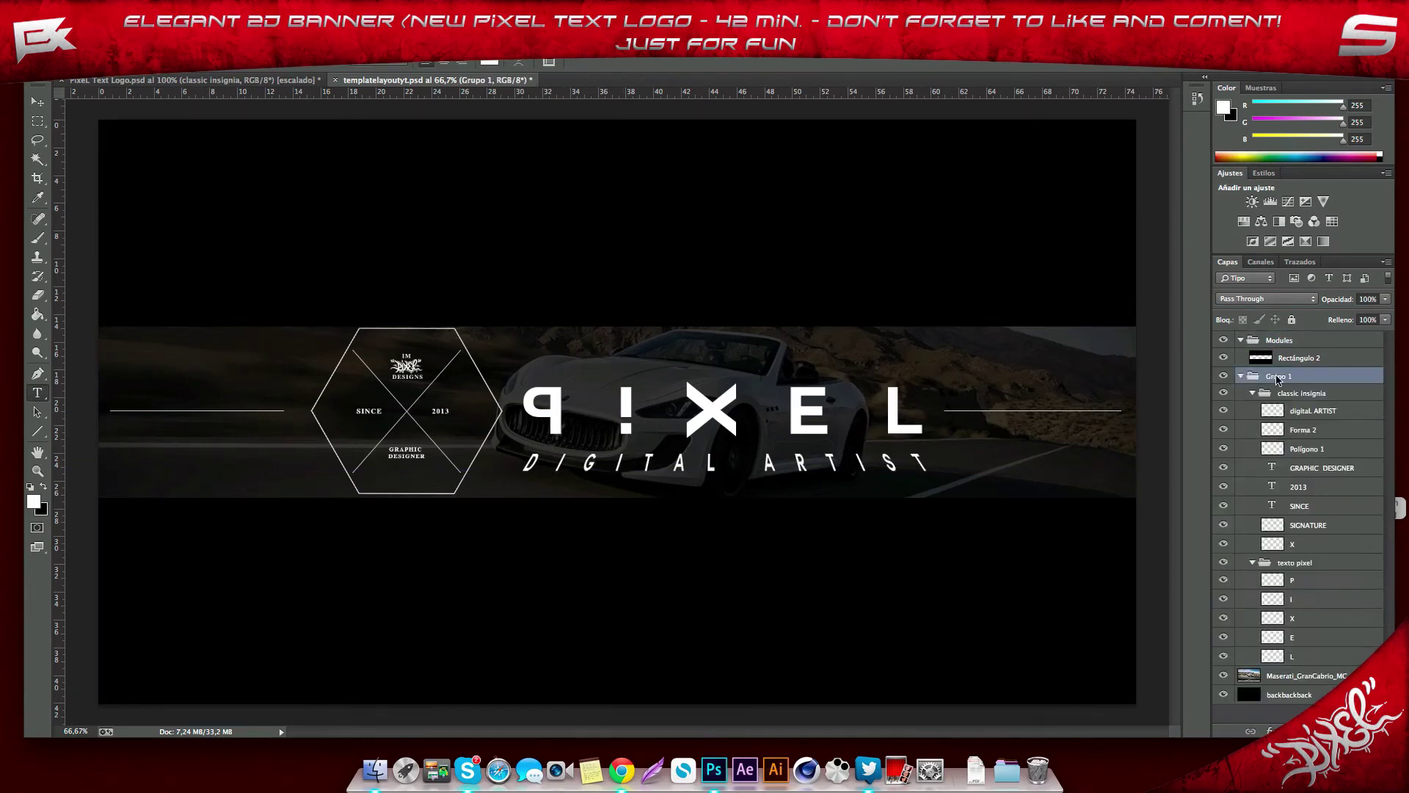
text(white)
key(Return)
click(1223, 376)
- Add a Capa 1 layer above the Maserati photo and apply Gaussian Blur to it
click(1306, 676)
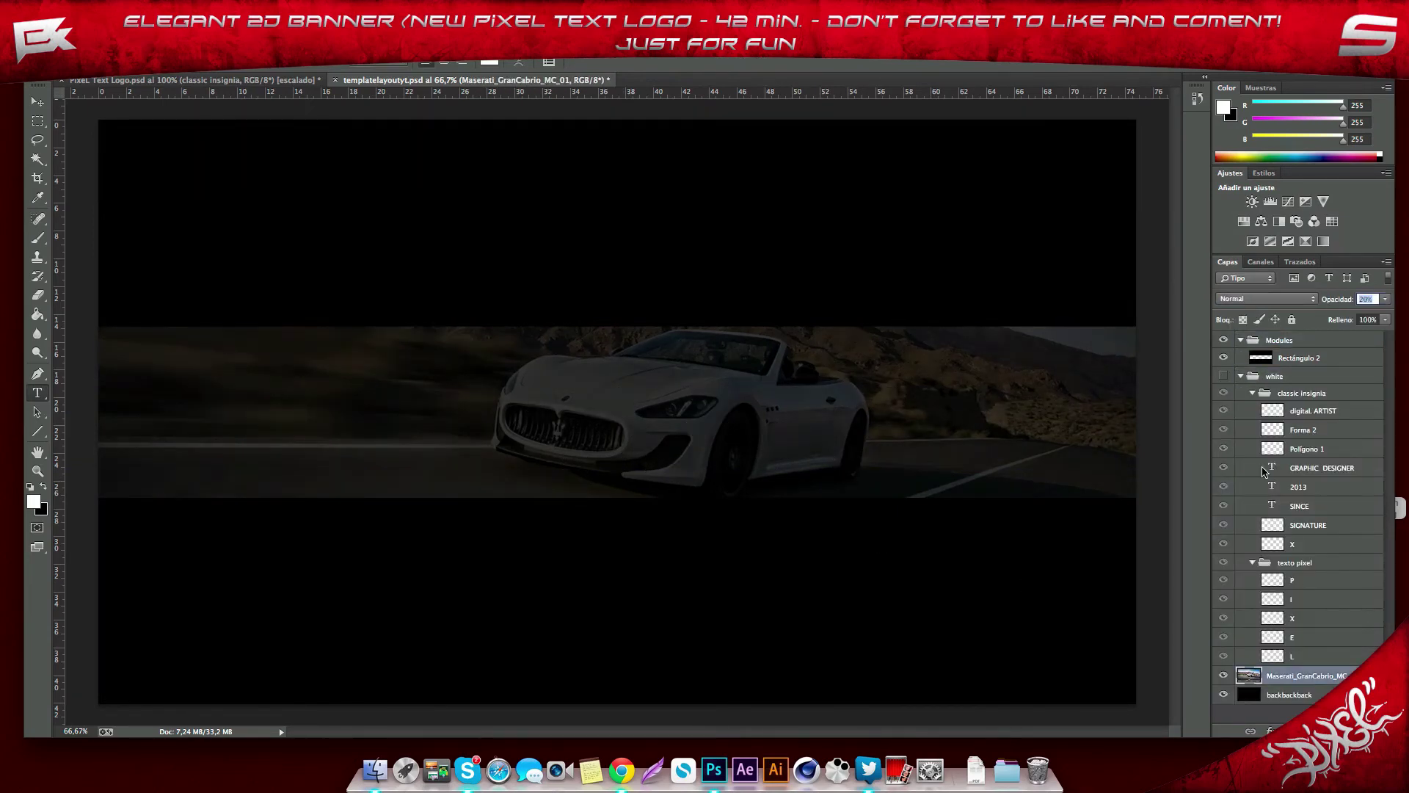
key(ctrl+alt+shift+e)
click(213, 52)
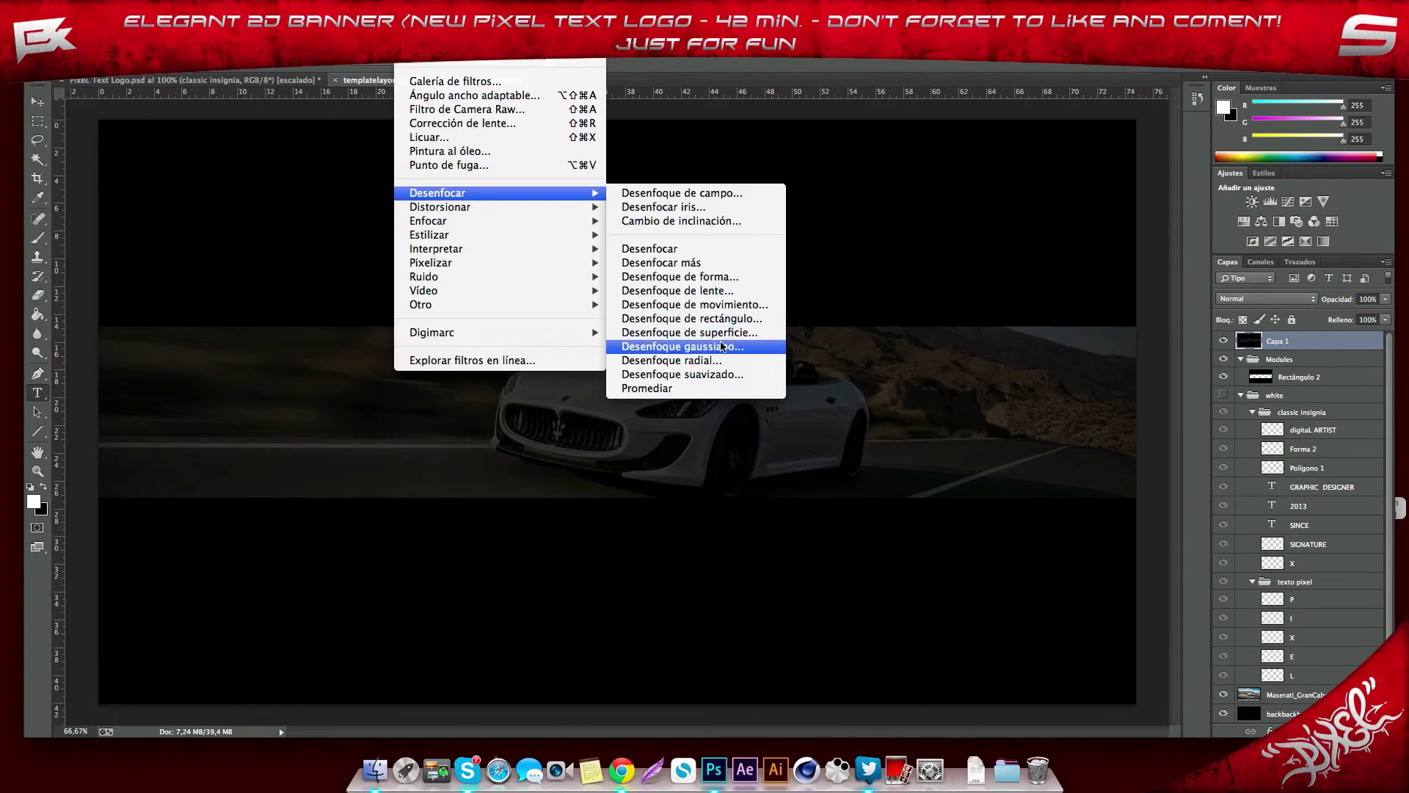
click(721, 346)
key(Return)
- Merge the texto pixel group into a single layer
key(e)
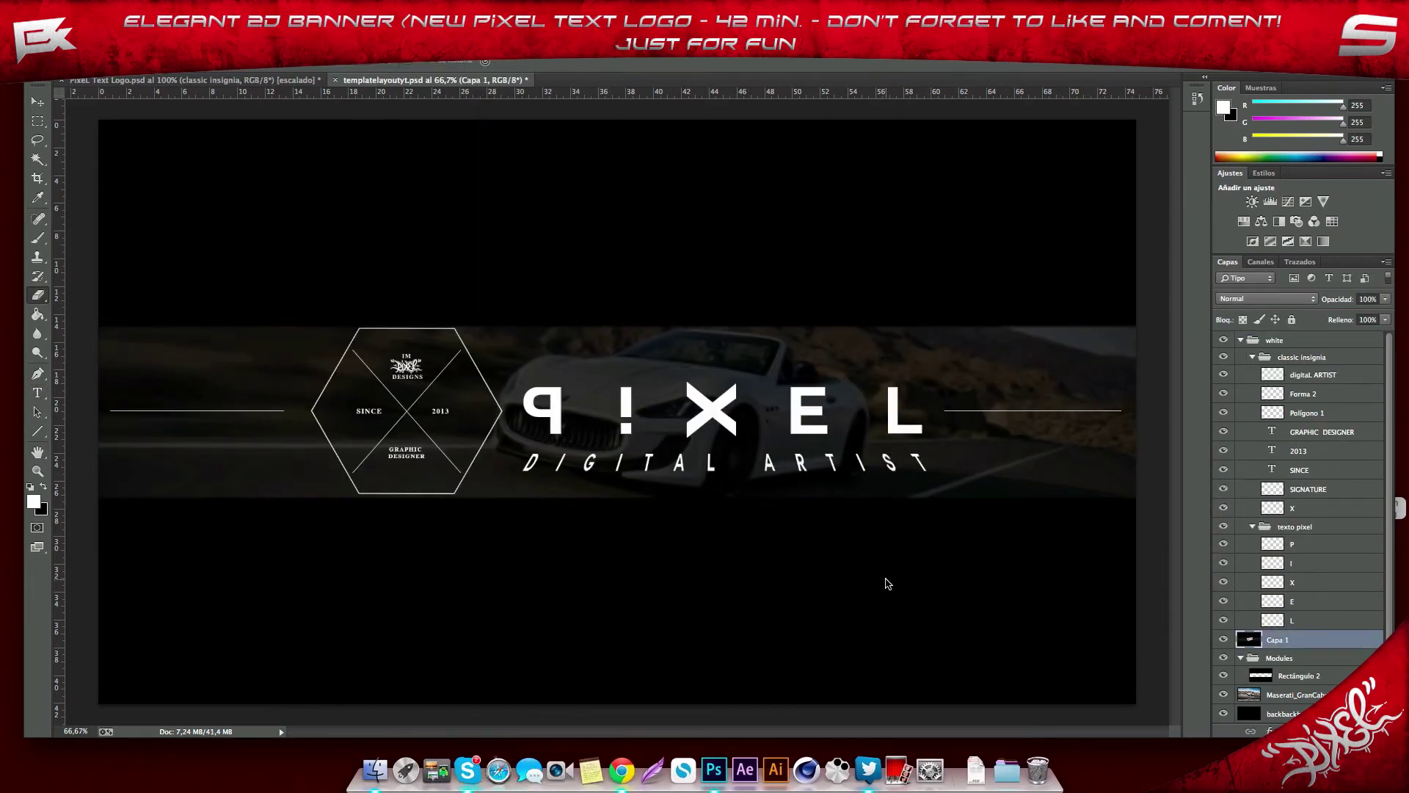
ctrl+click(980, 396)
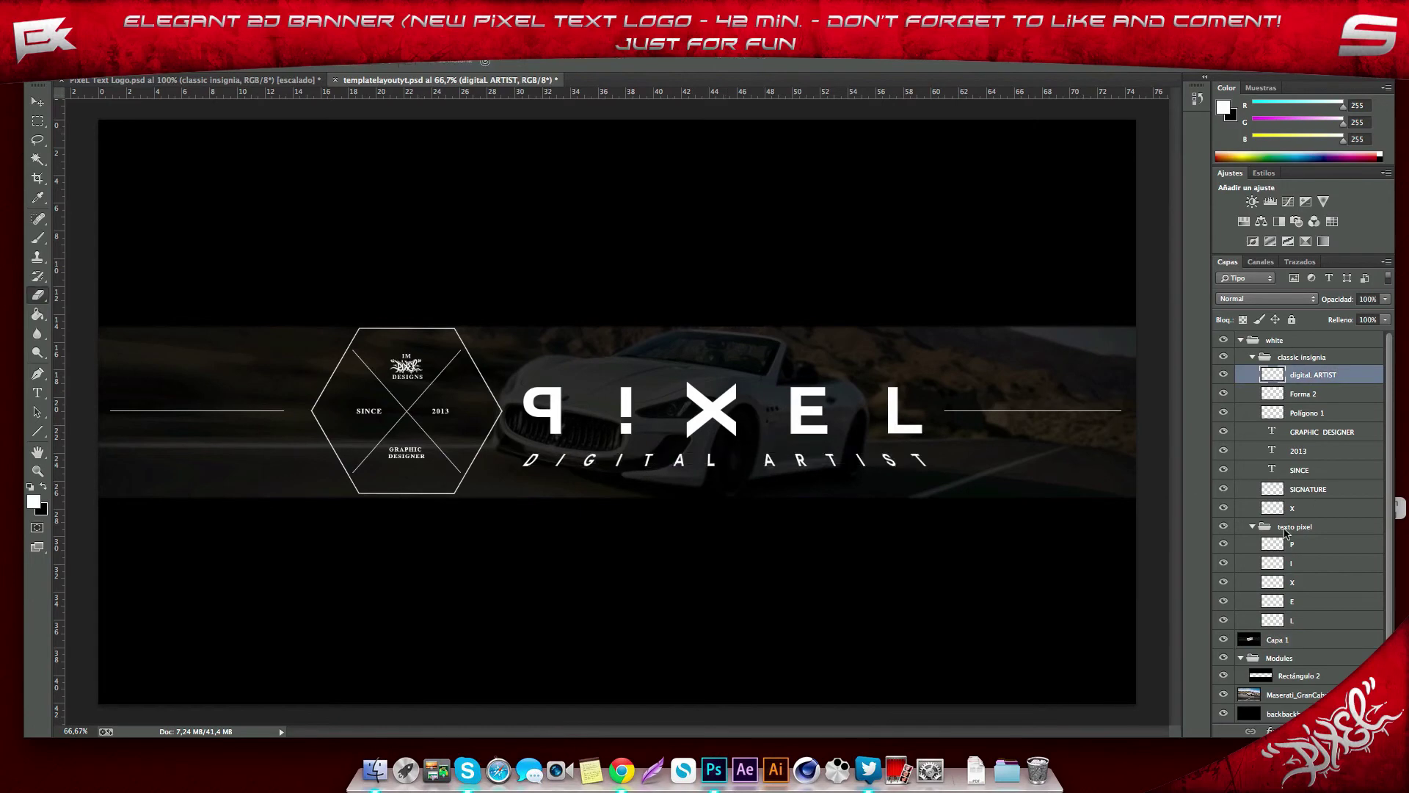
right_click(1284, 530)
click(1174, 620)
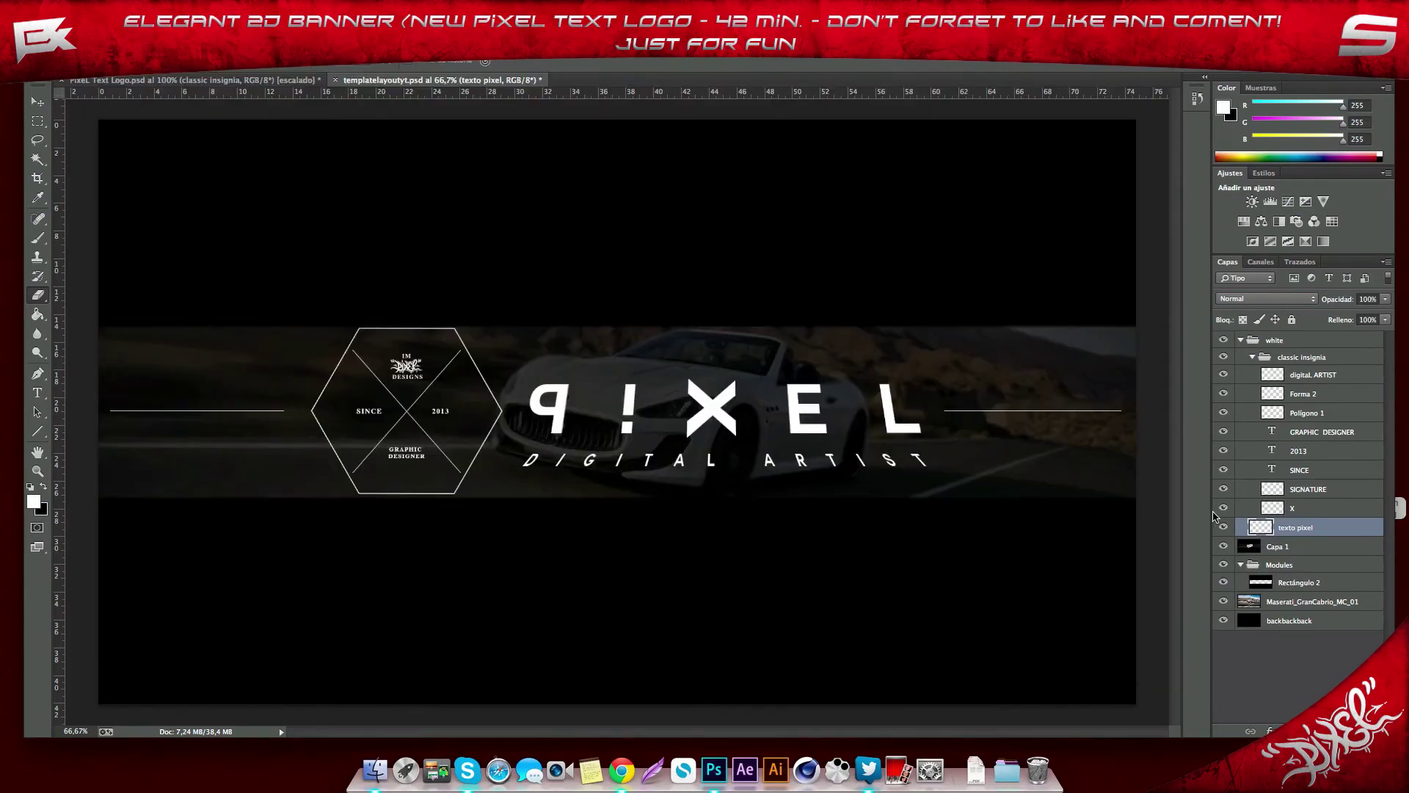
- Add a Pattern fill layer above Capa 1 using the diagonal scanline pattern
click(1280, 546)
click(1307, 730)
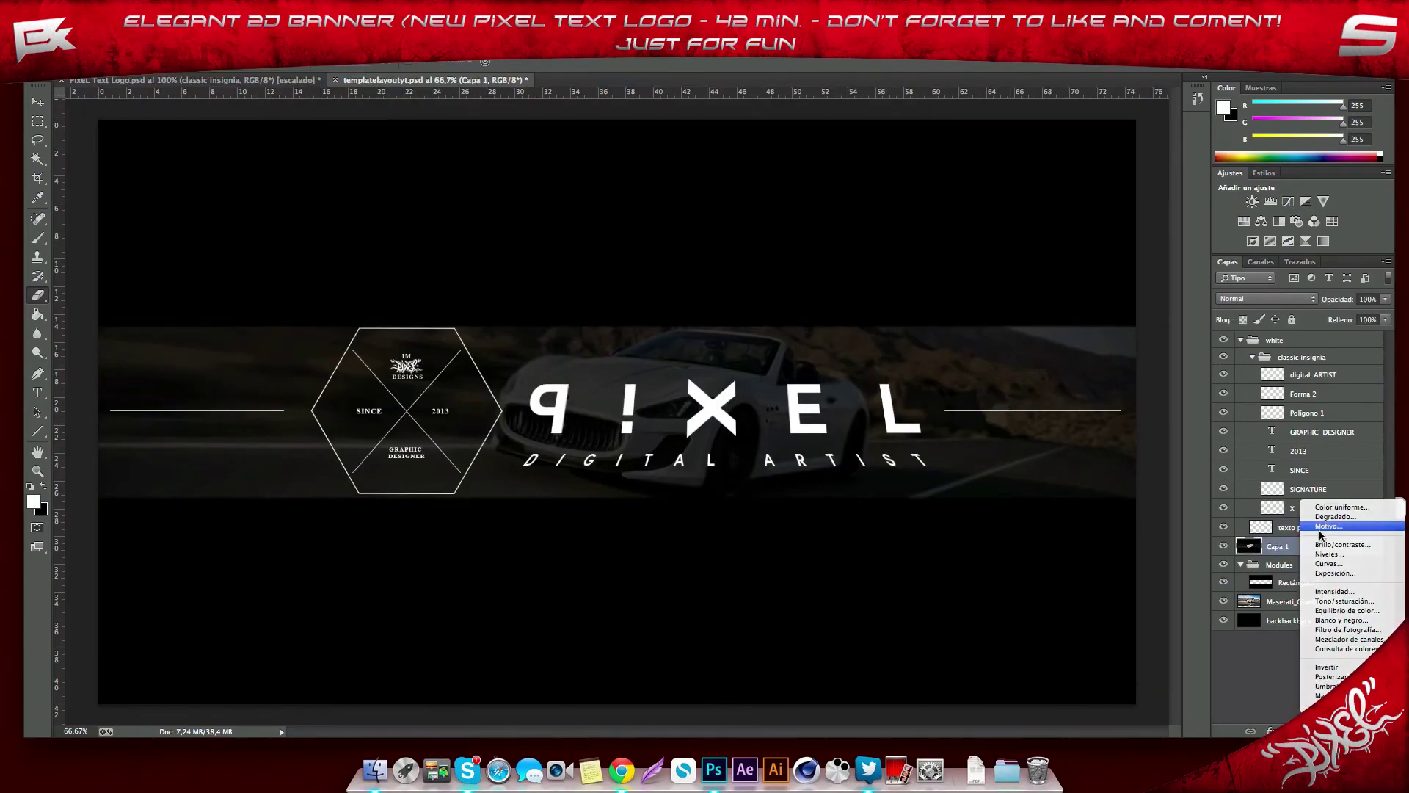
click(1263, 536)
click(606, 363)
click(630, 421)
click(560, 443)
- Blend the pattern layer in Superponer mode at about 53%, and move texto pixel into classic insignia
double_click(631, 419)
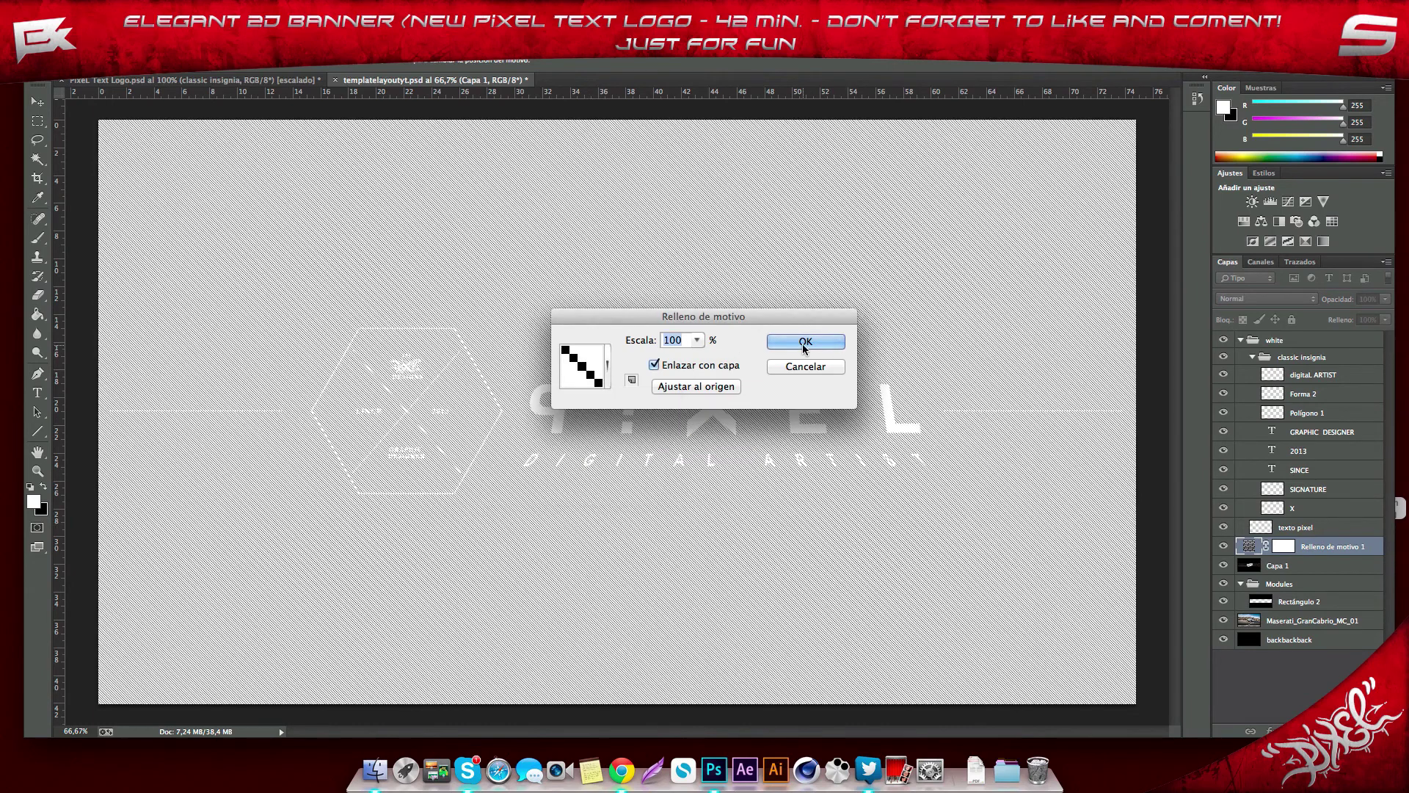
click(805, 342)
click(1266, 298)
click(1251, 443)
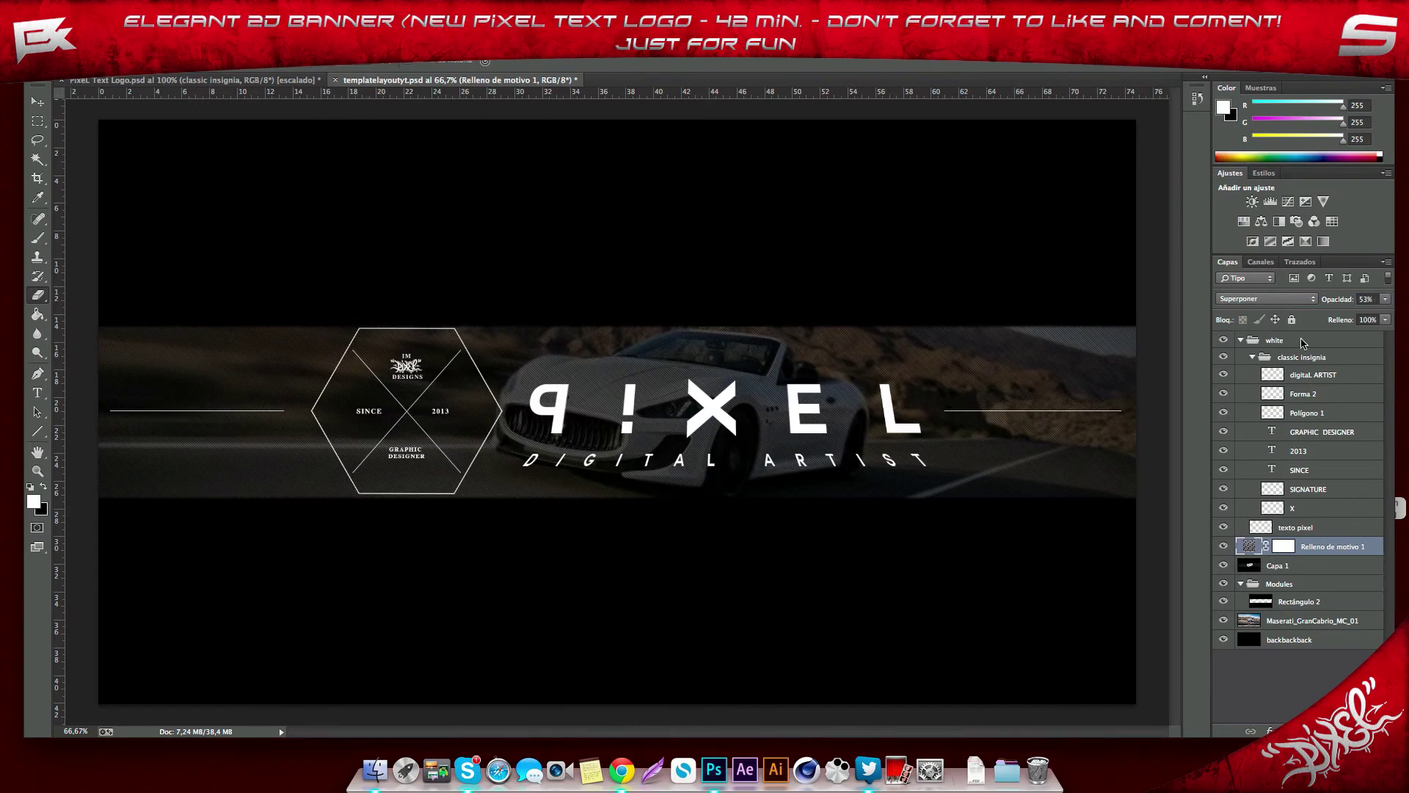
drag(1295, 527, 1300, 391)
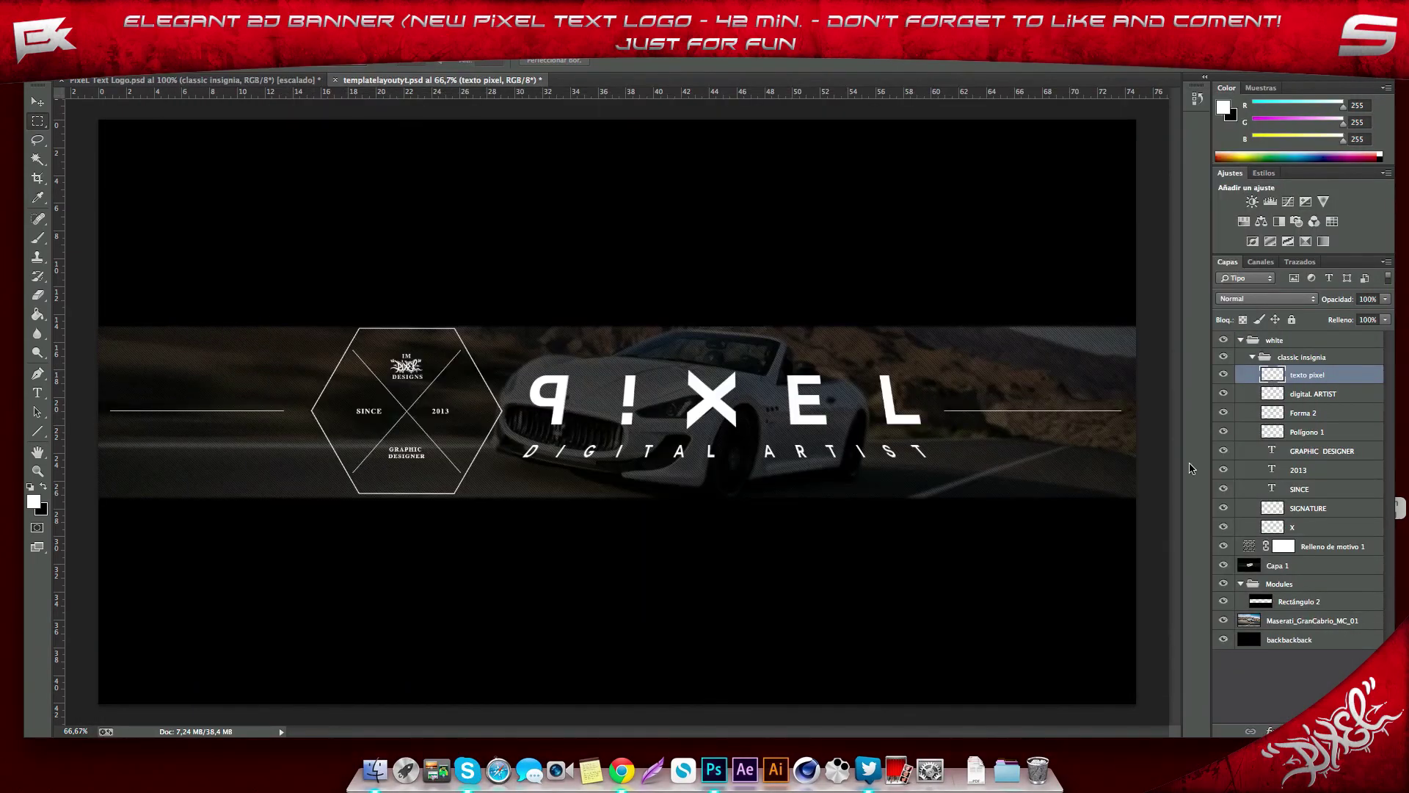
- Add a Brightness/Contrast adjustment with brightness -24 and contrast -11
click(1306, 731)
click(1321, 541)
drag(1071, 197, 1058, 198)
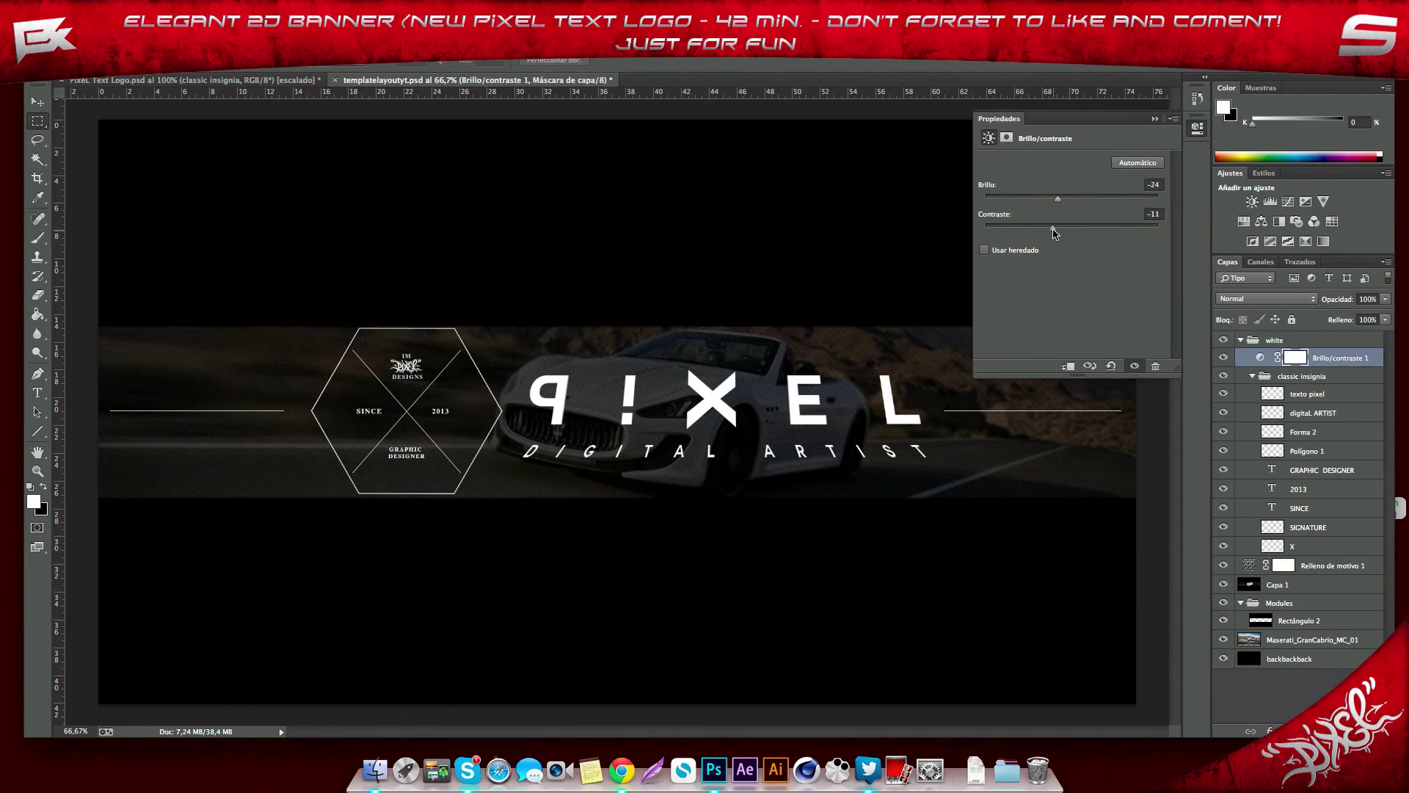
click(1100, 531)
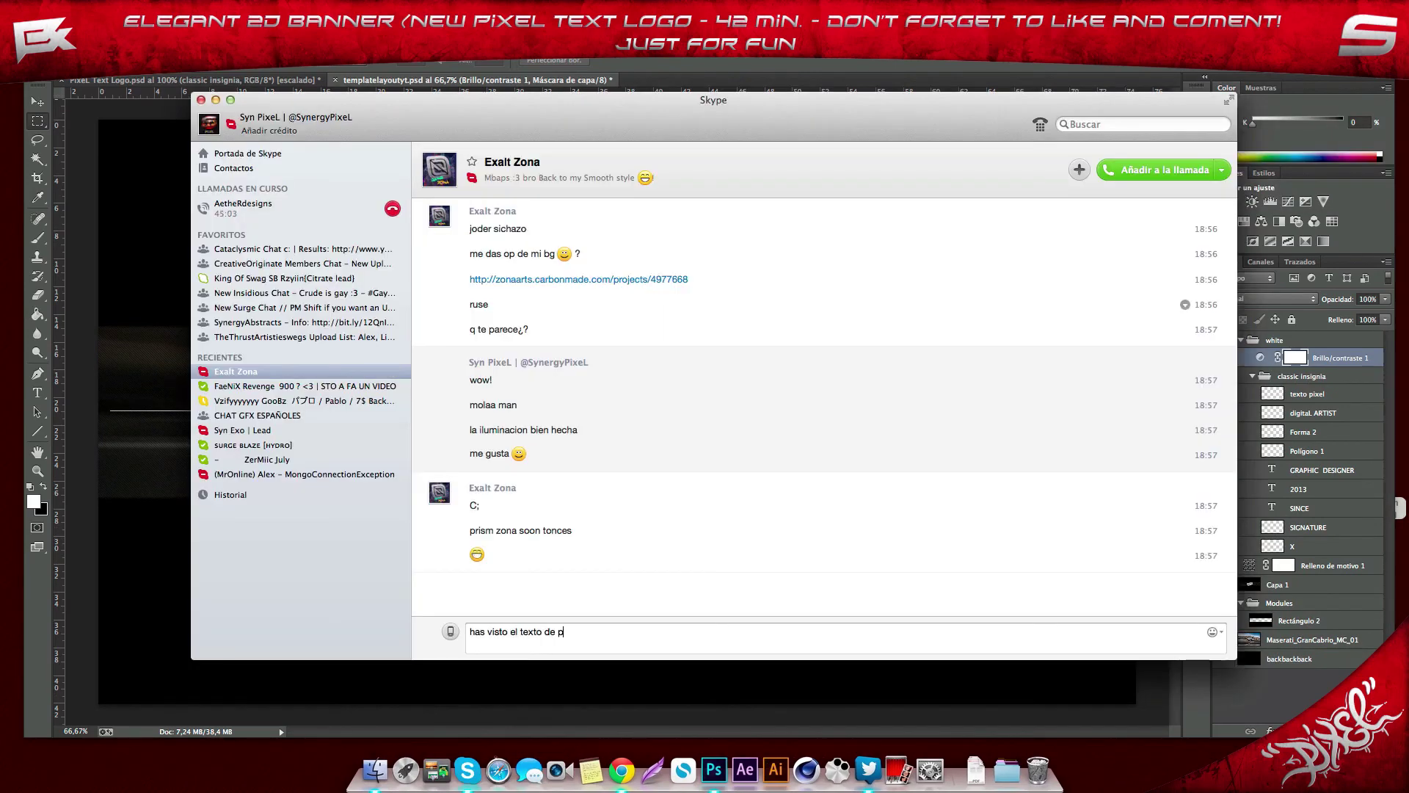
- Send three chat messages about the new PIXEL text logo and signature
text(ixel como lo he puesto en el bg?)
key(Return)
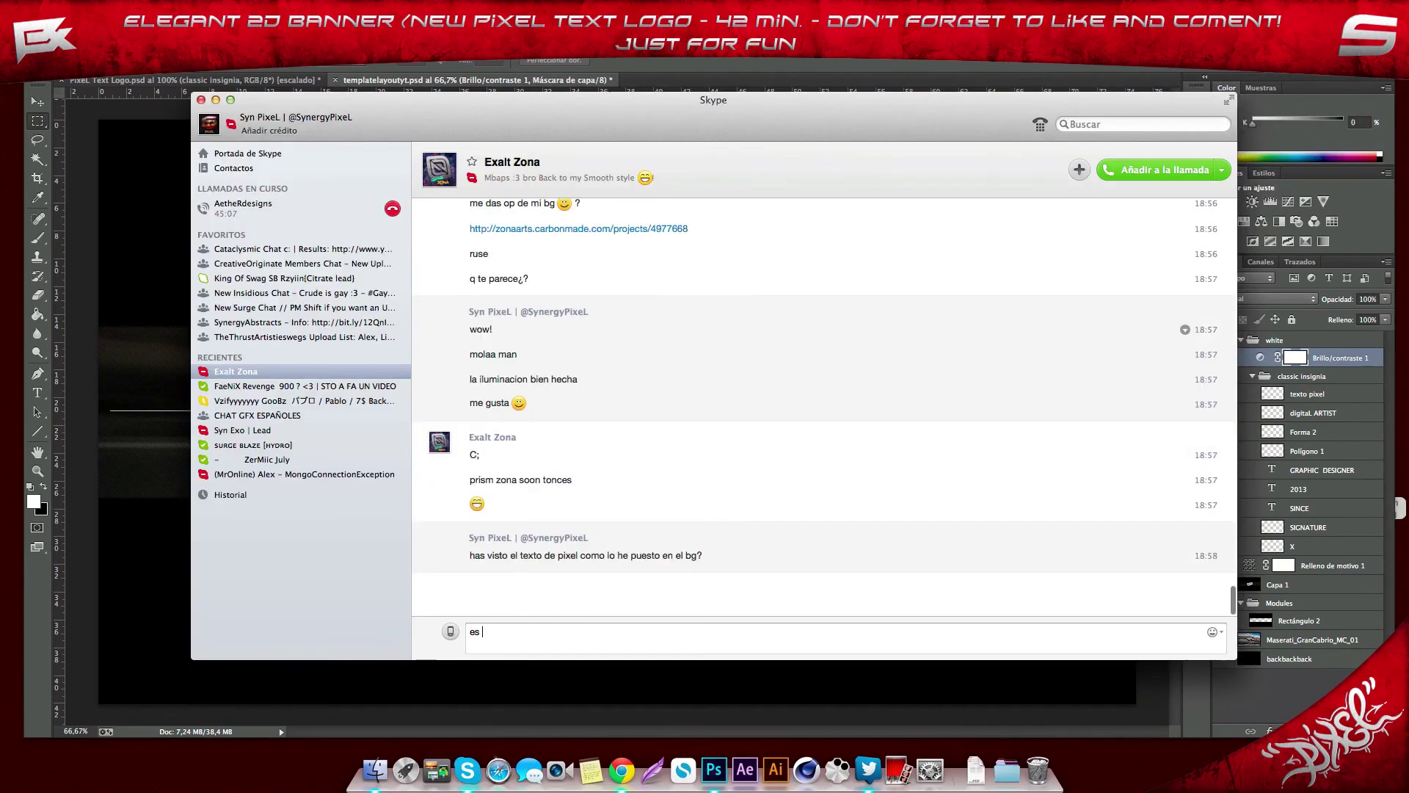
text(es mi nuevo logo de texto)
key(Return)
text(ahora tengo el logo q ya sabes, ese y la signature :))
key(Return)
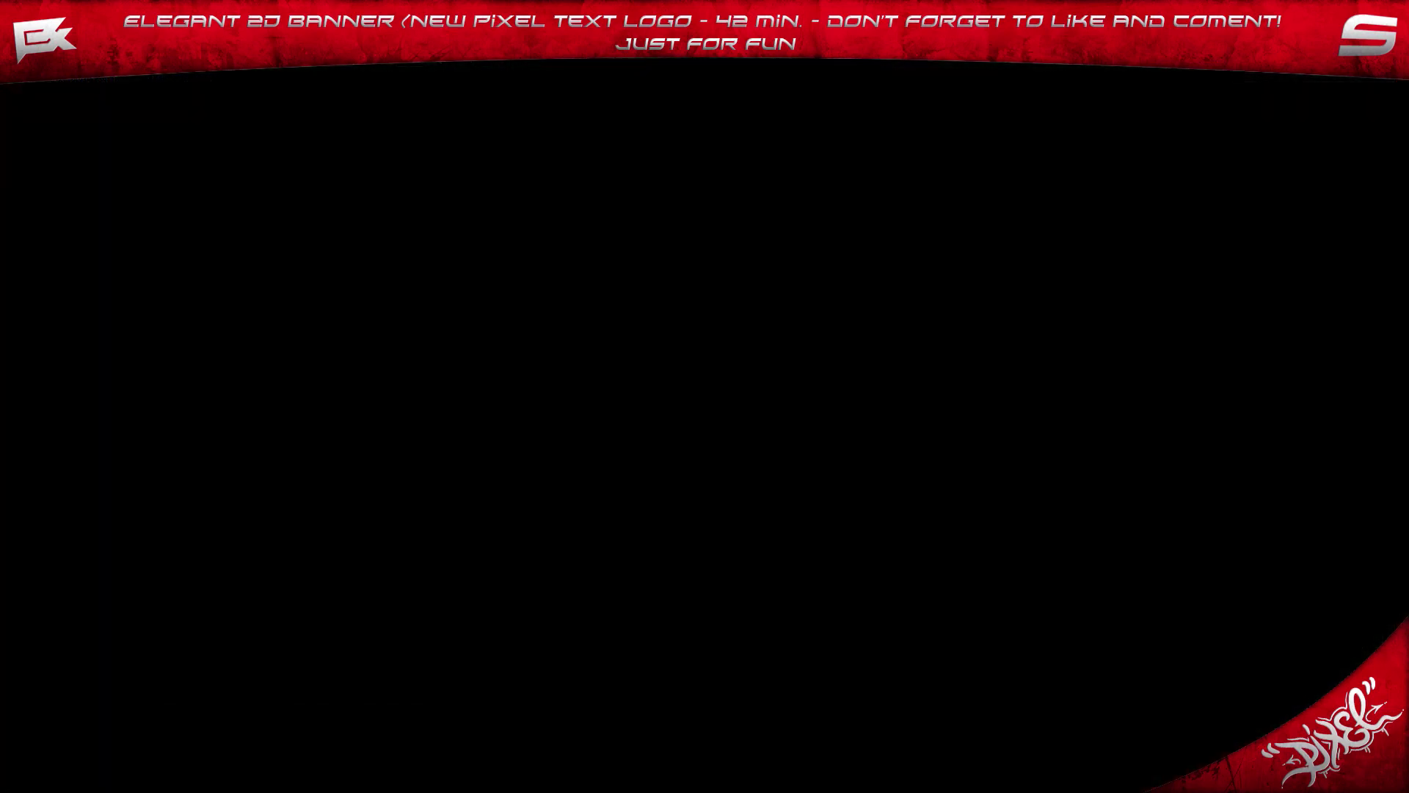